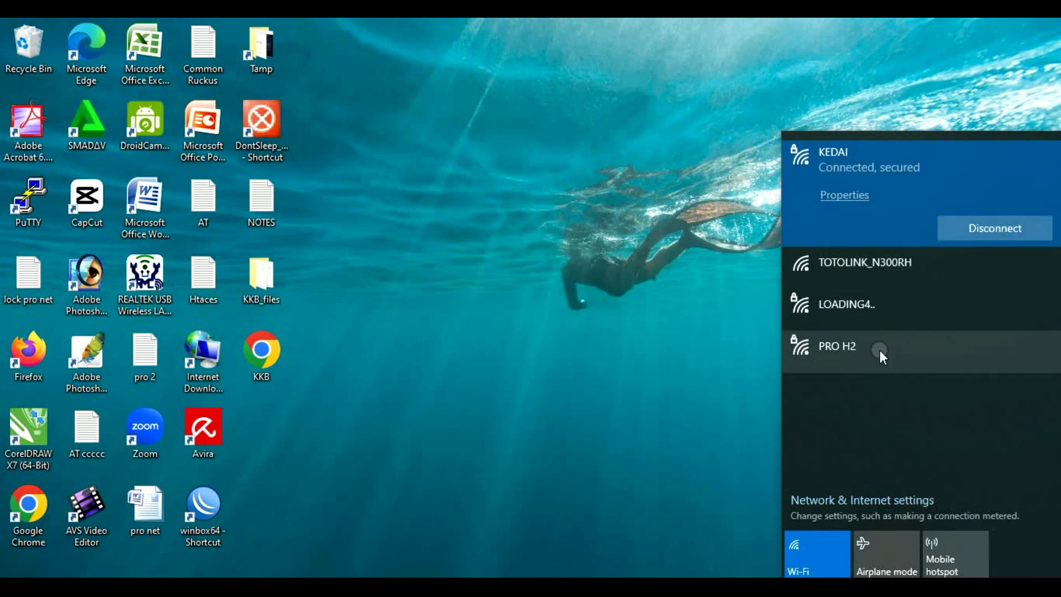
Step: Join the open TOTOLINK_N300RH Wi-Fi network from the Windows taskbar flyout
click(880, 274)
click(994, 306)
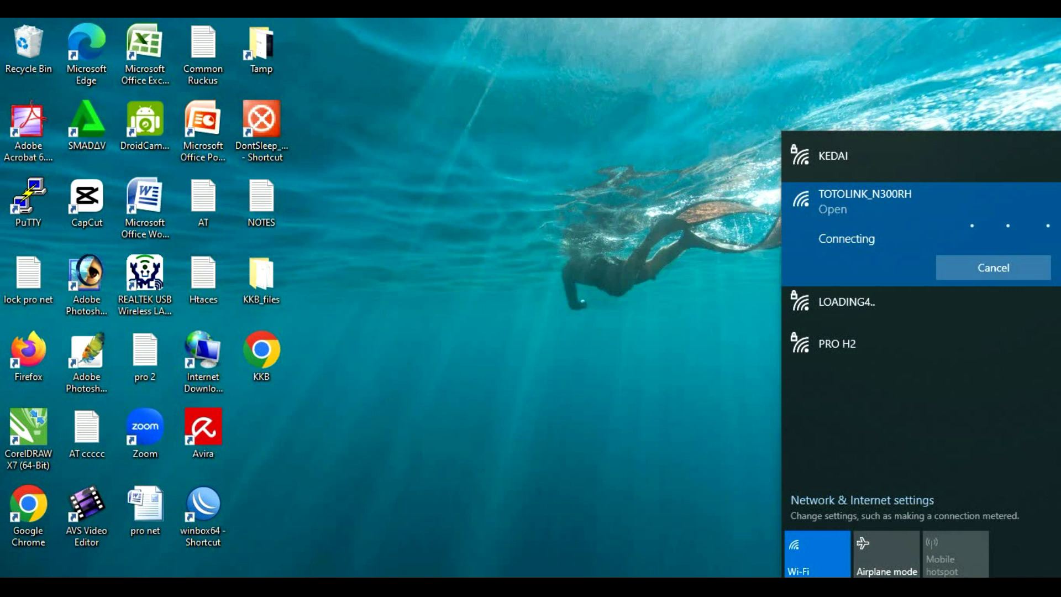
key(Escape)
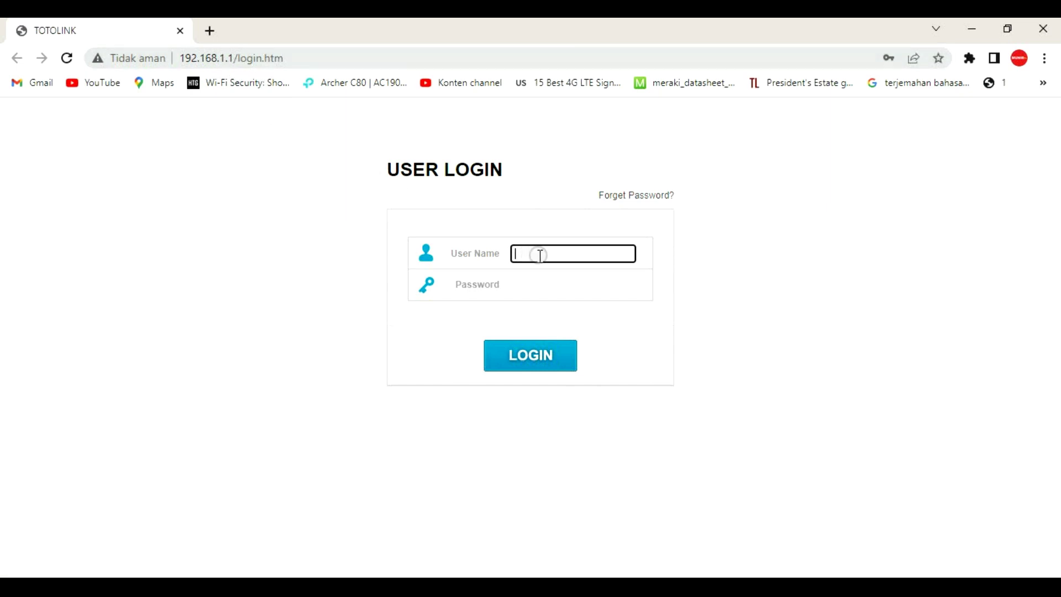
Step: Log in to the router admin as 'admin' with the router password and open Advanced Setup's Operation Mode page
text(ad)
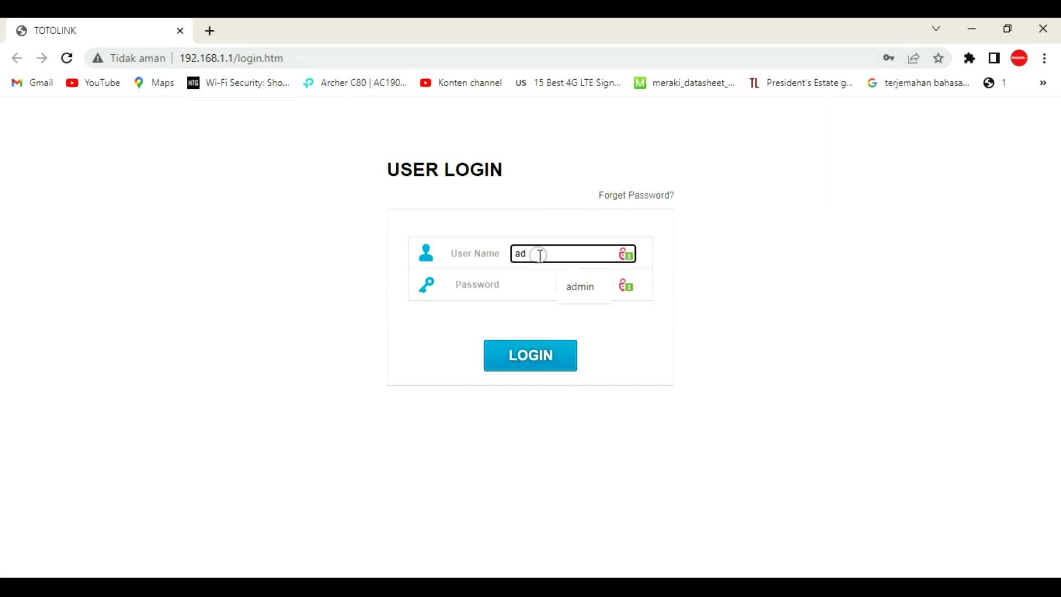
text(min)
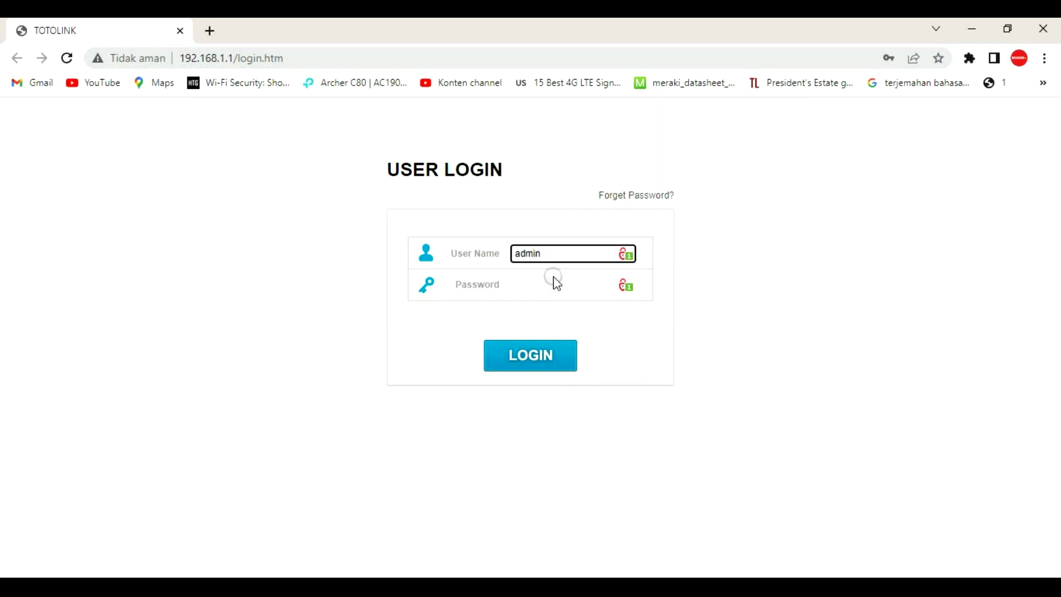
click(549, 279)
text(ad)
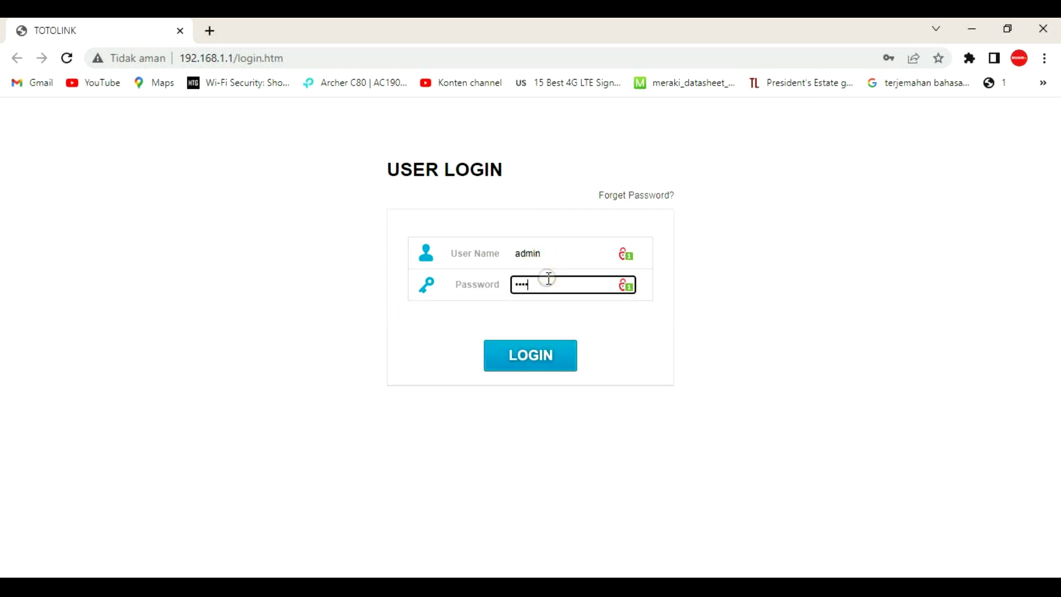
click(540, 355)
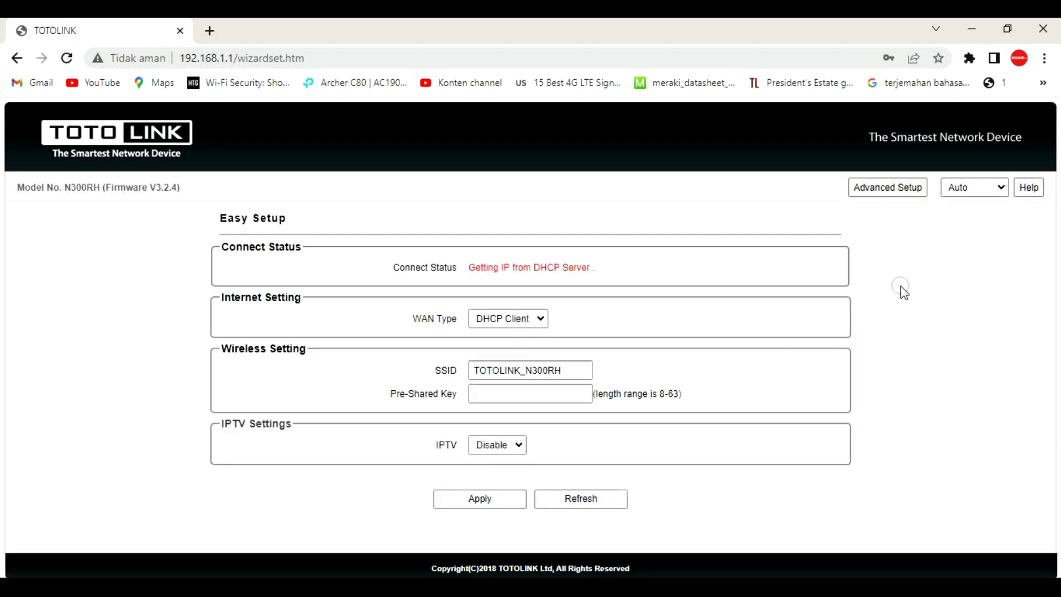
click(900, 188)
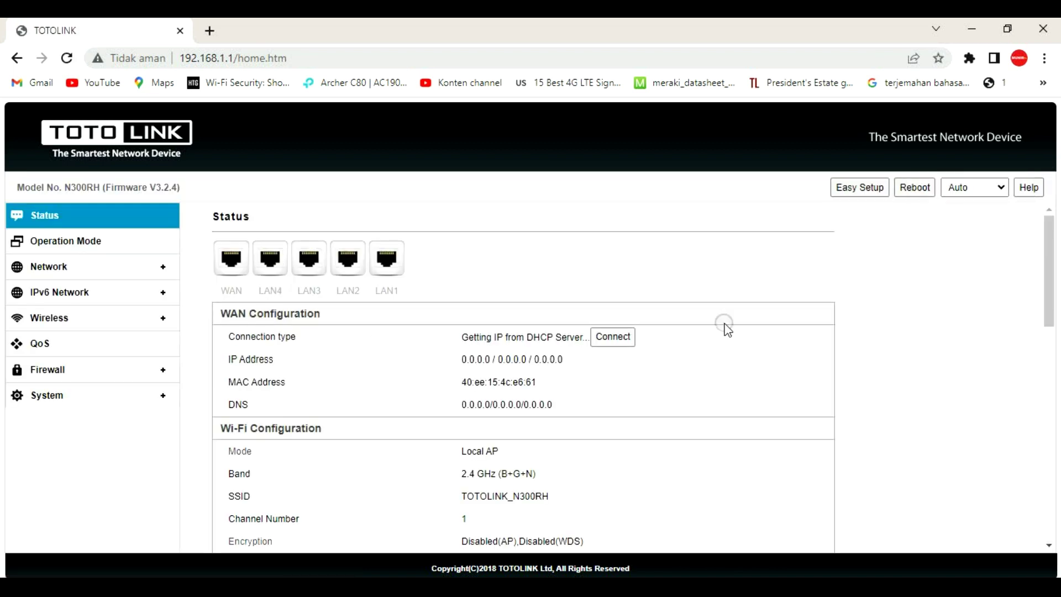
click(84, 243)
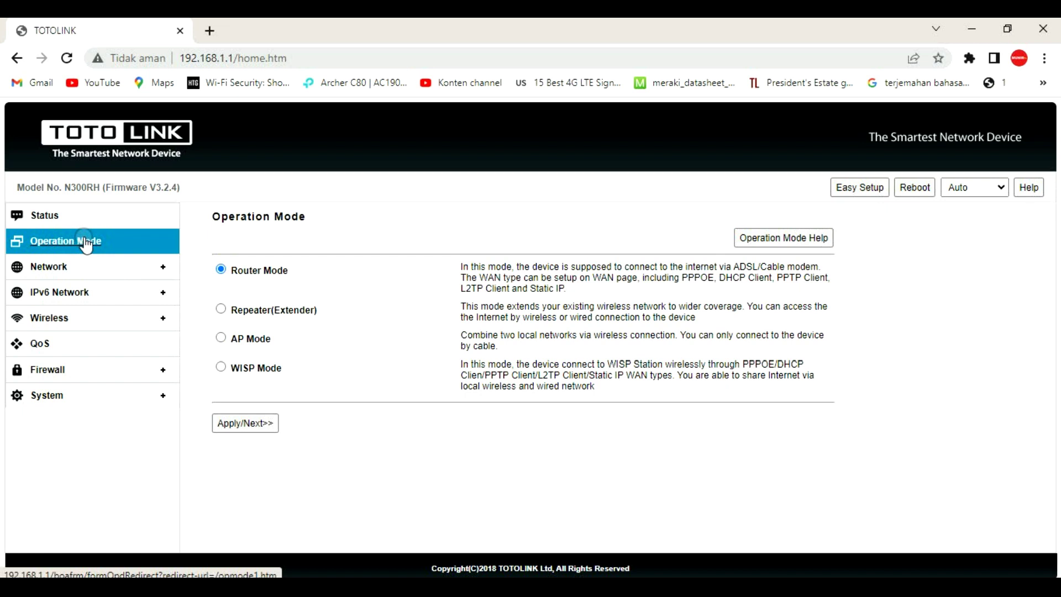
Step: Switch to AP Mode, rename the SSID from TOTOLINK_N300RH to KOS SALWA, and apply with a reboot
click(221, 338)
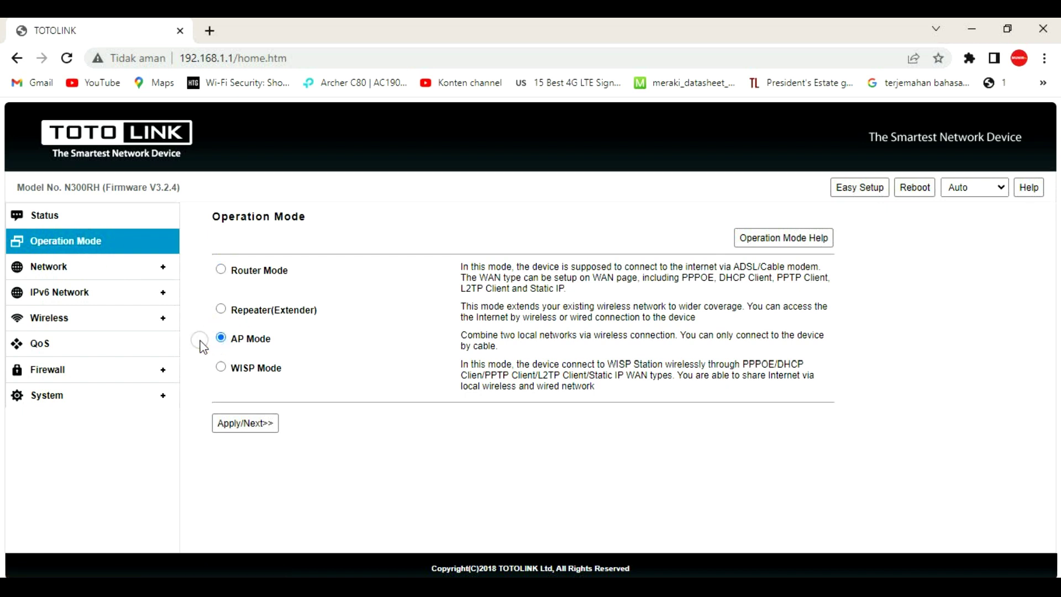
click(245, 423)
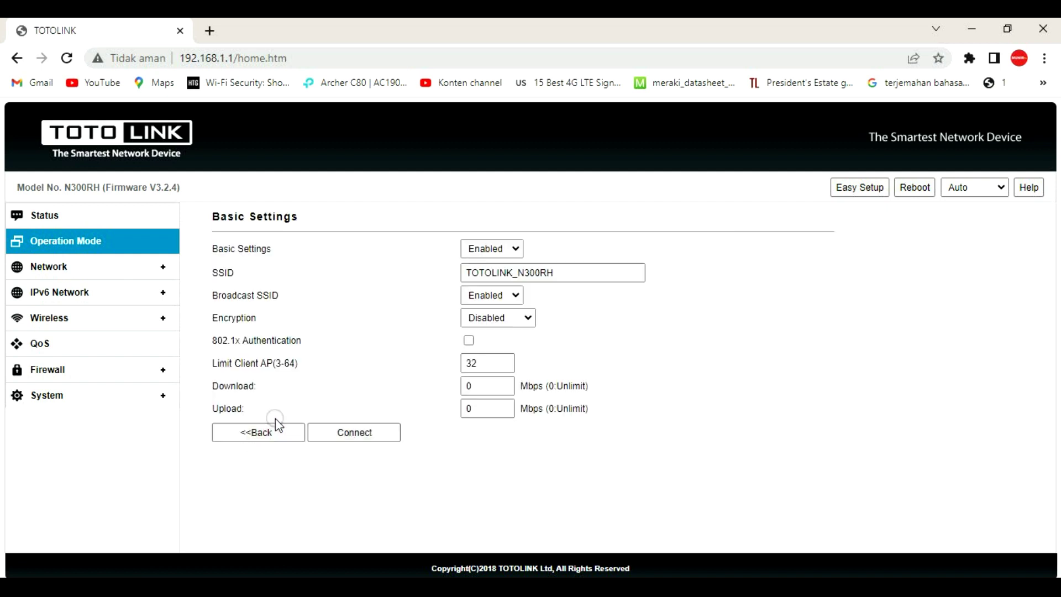
double_click(570, 272)
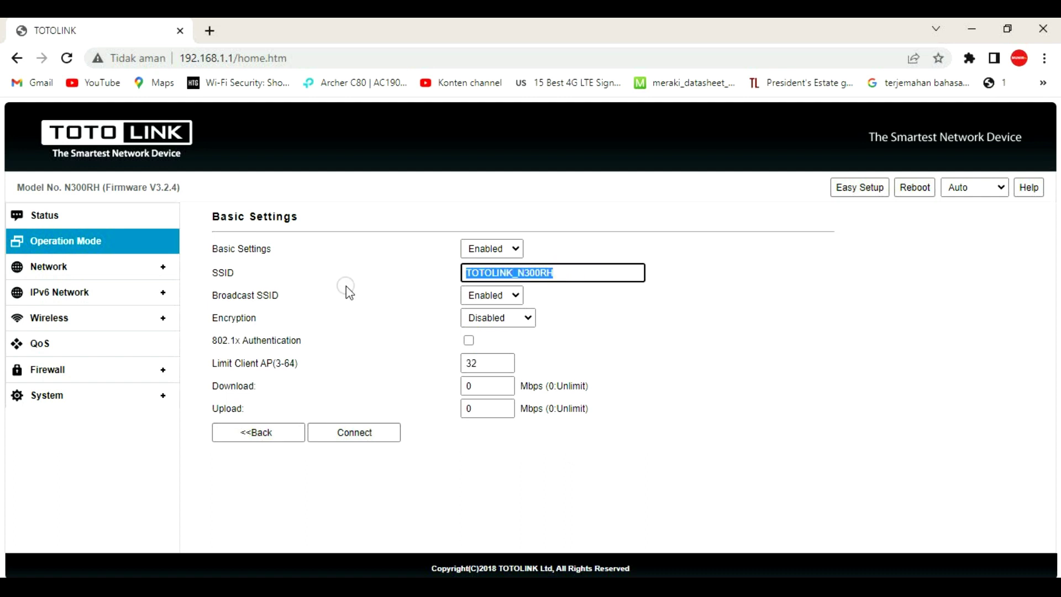
key(BackSpace)
text(KOS)
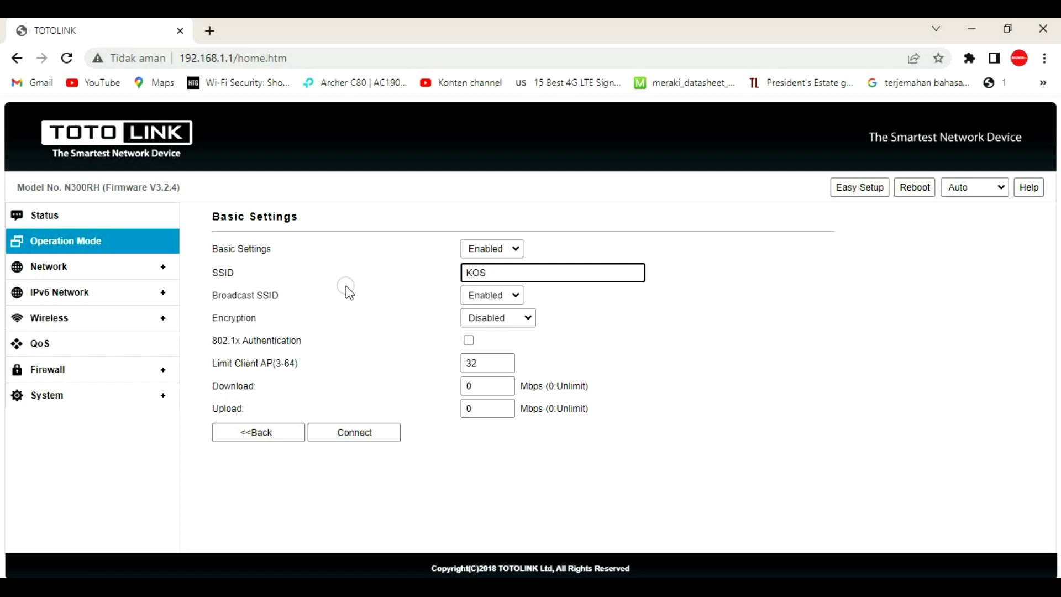
text( SALWA)
double_click(484, 362)
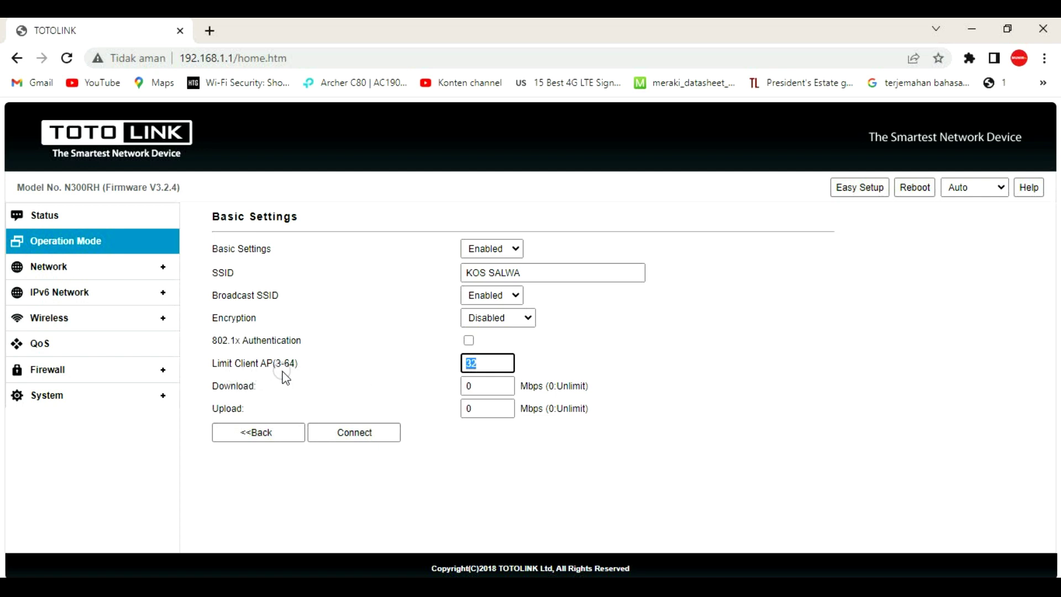
click(358, 435)
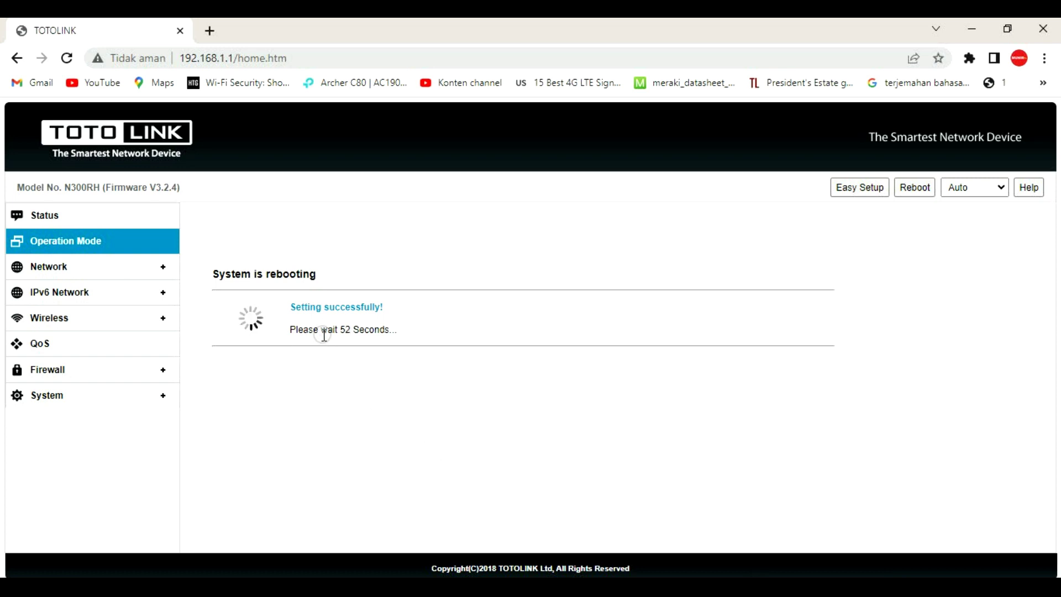
Step: Join the KOS SALWA Wi-Fi network from the tray and open Network & Internet settings
click(896, 587)
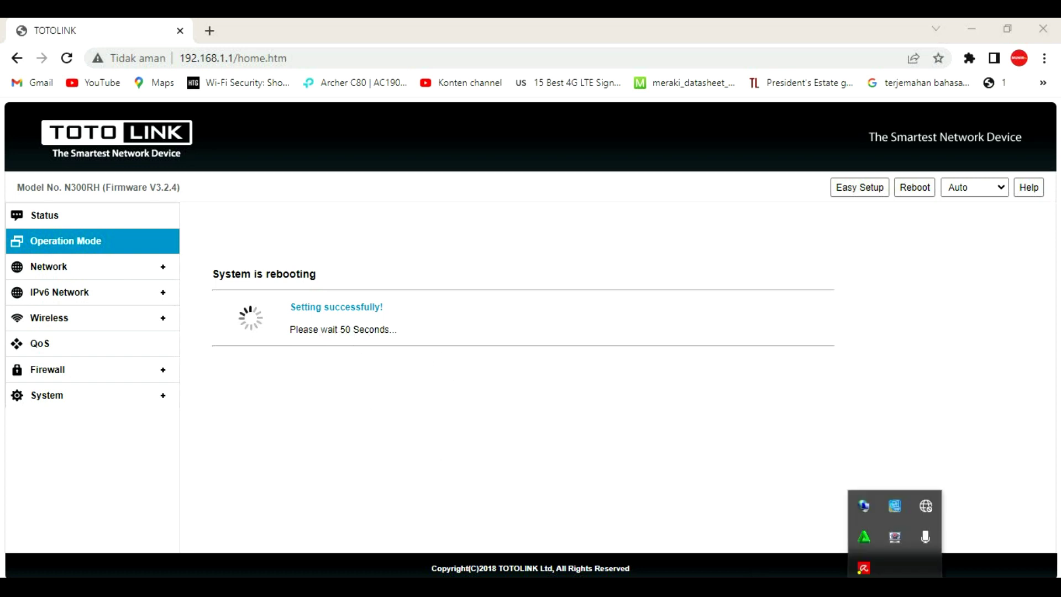
click(926, 505)
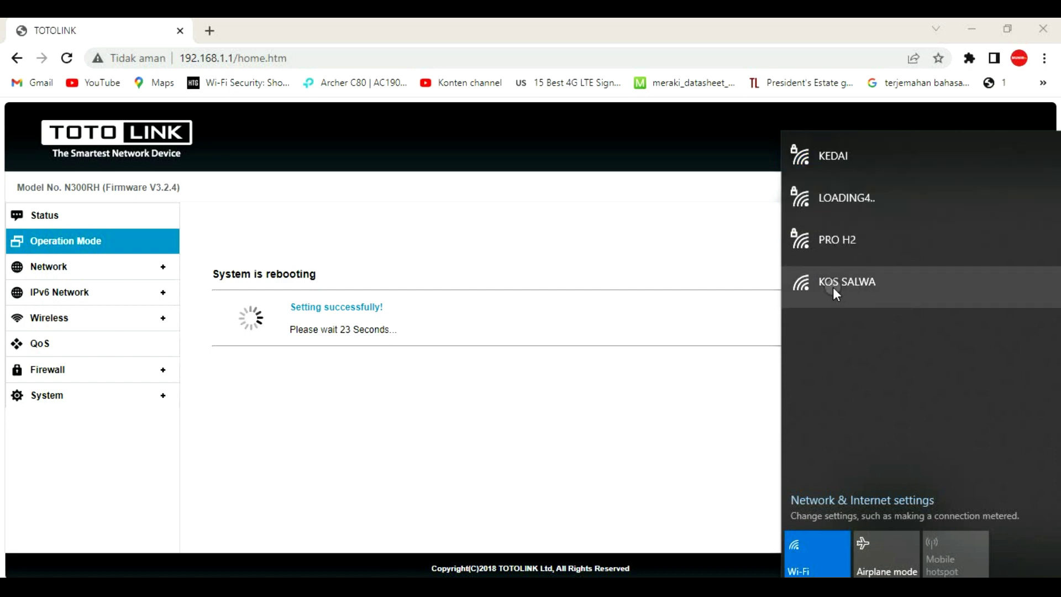
click(833, 287)
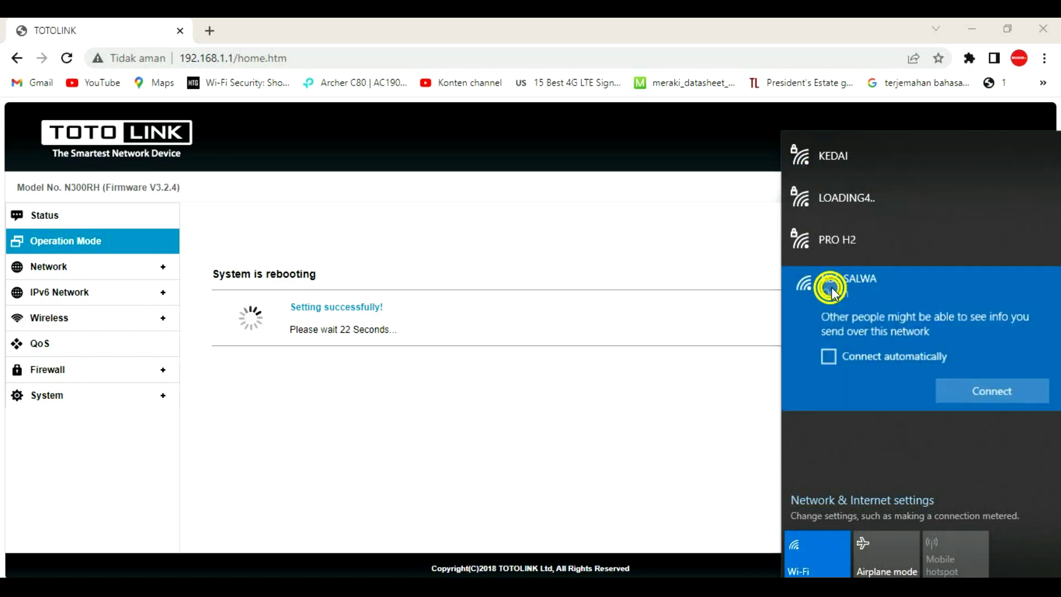
click(1003, 397)
click(895, 587)
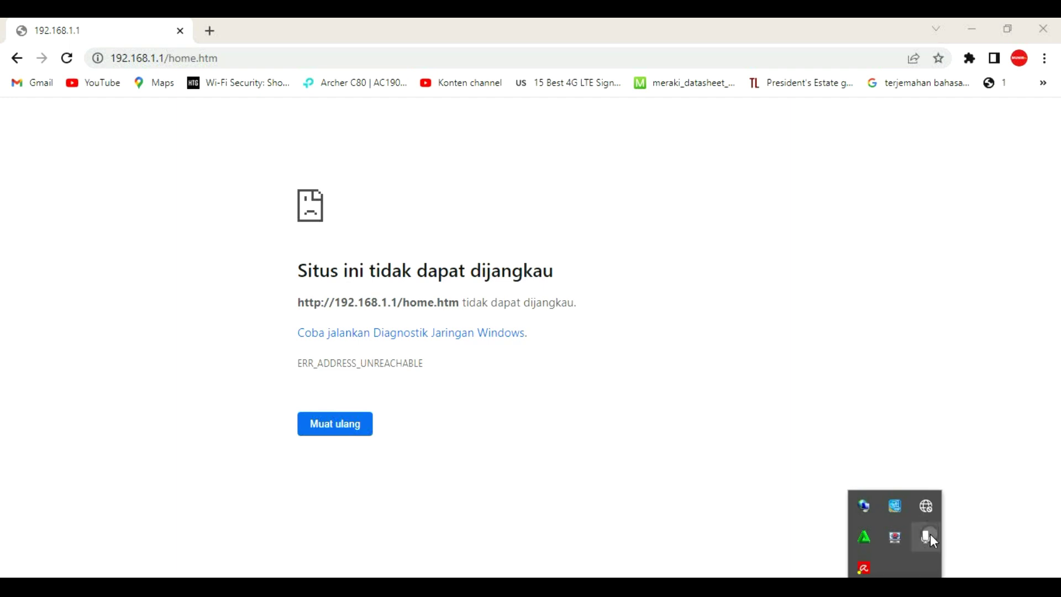
click(928, 509)
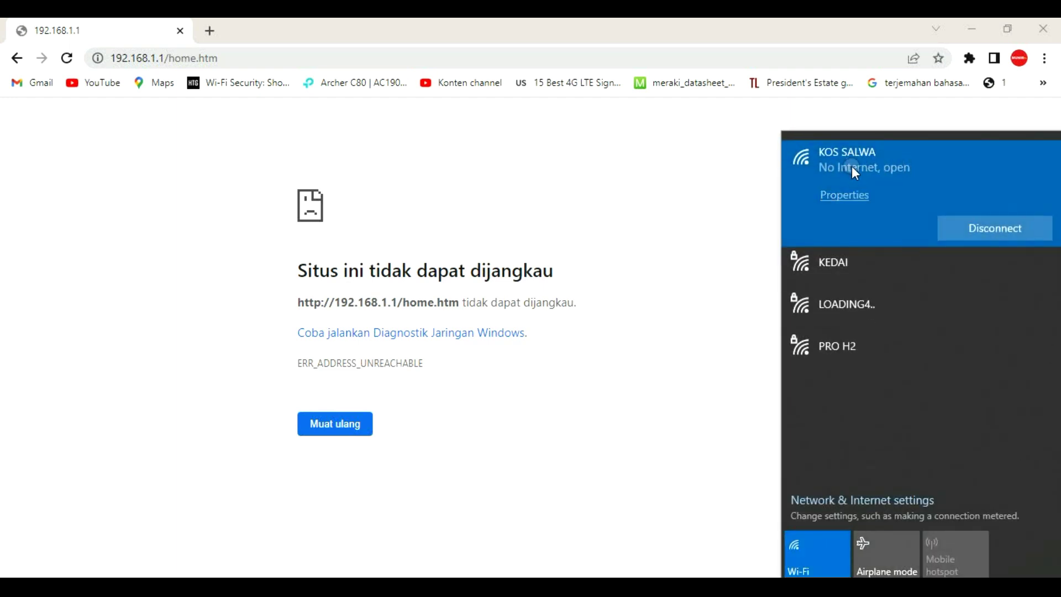
click(861, 502)
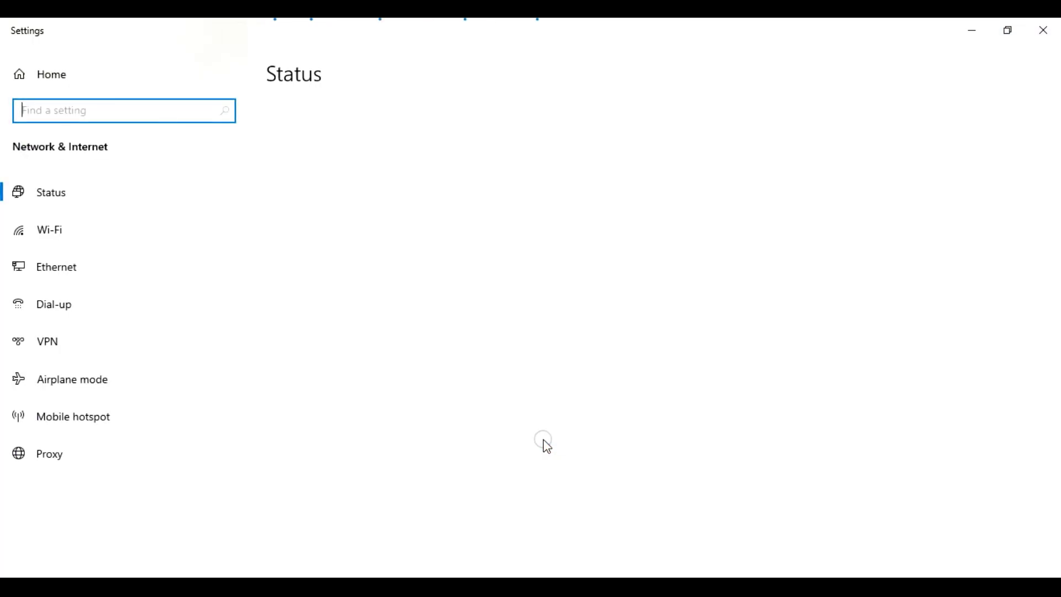
Step: Open the Wi-Fi adapter's IPv4 properties and choose to use a manually set IP address
click(68, 236)
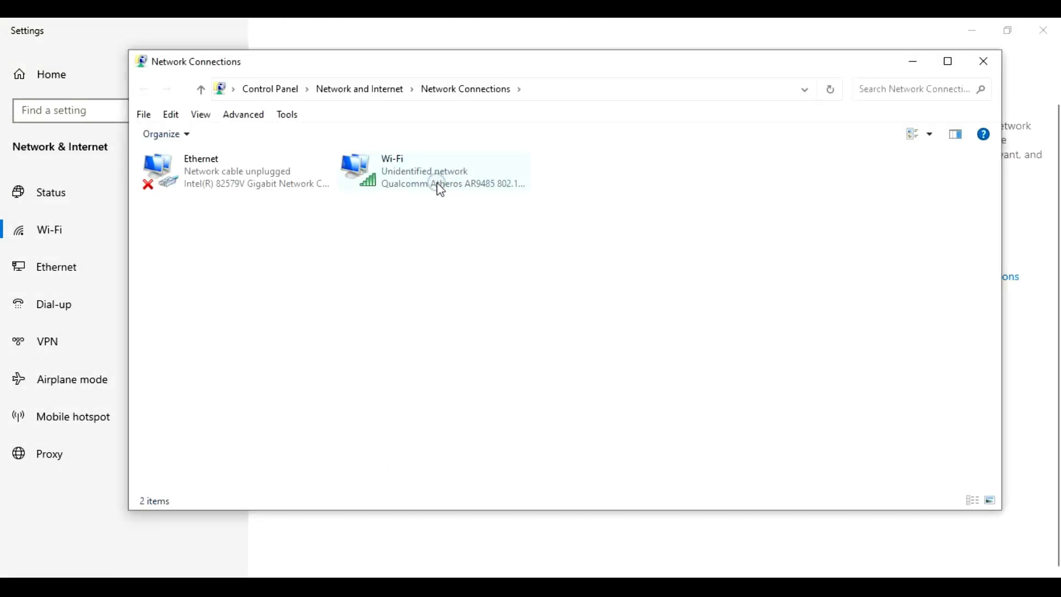
click(436, 184)
double_click(435, 185)
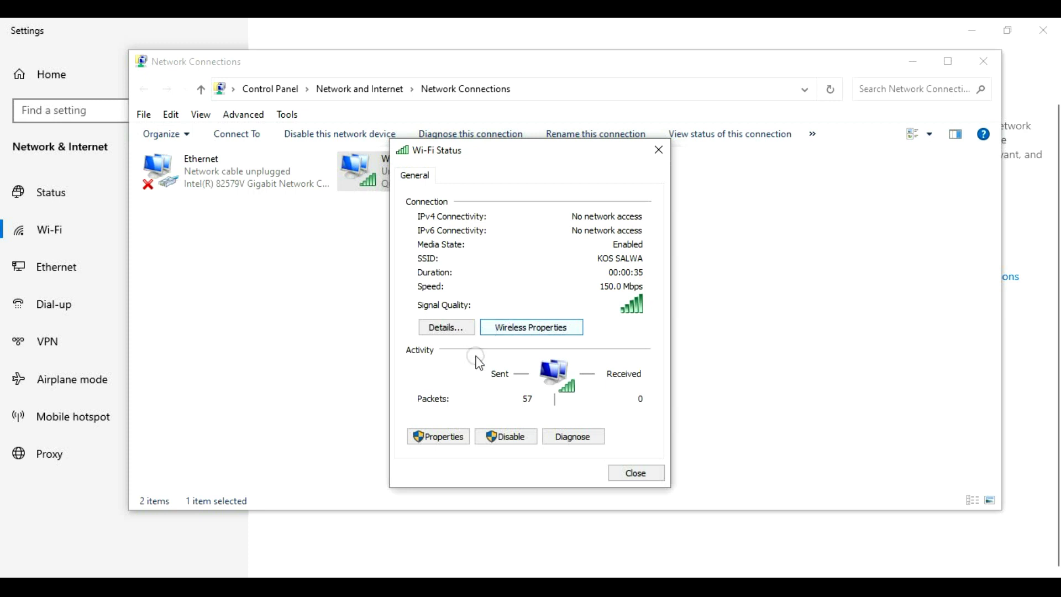
click(441, 436)
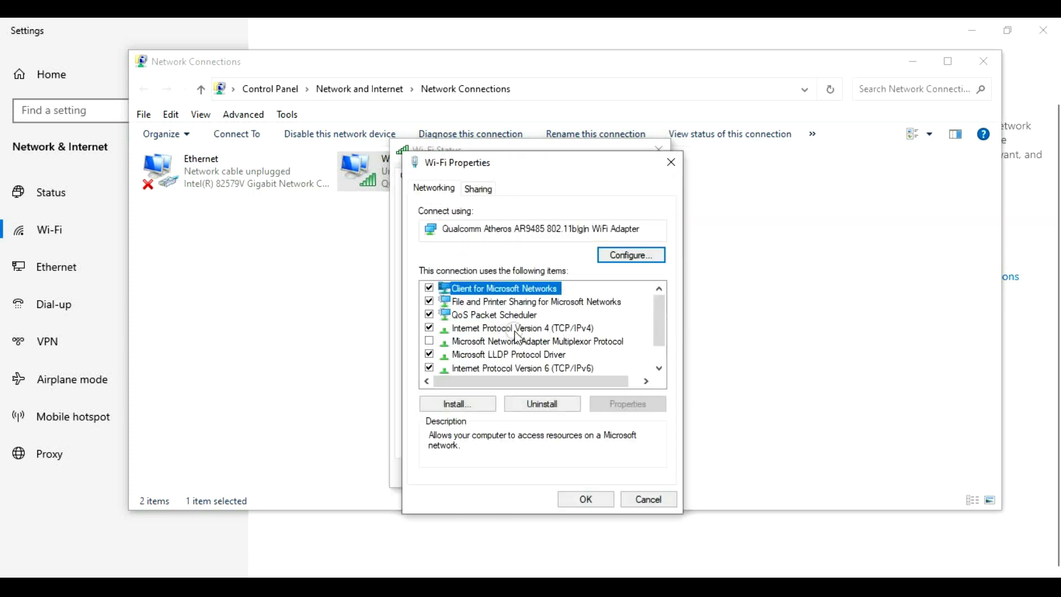
double_click(516, 330)
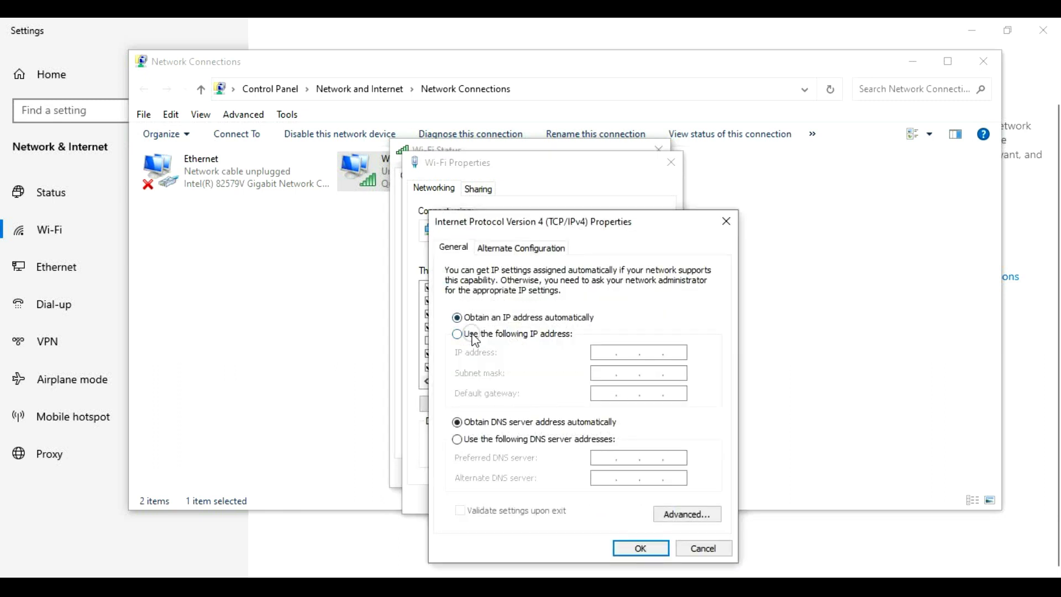
click(473, 334)
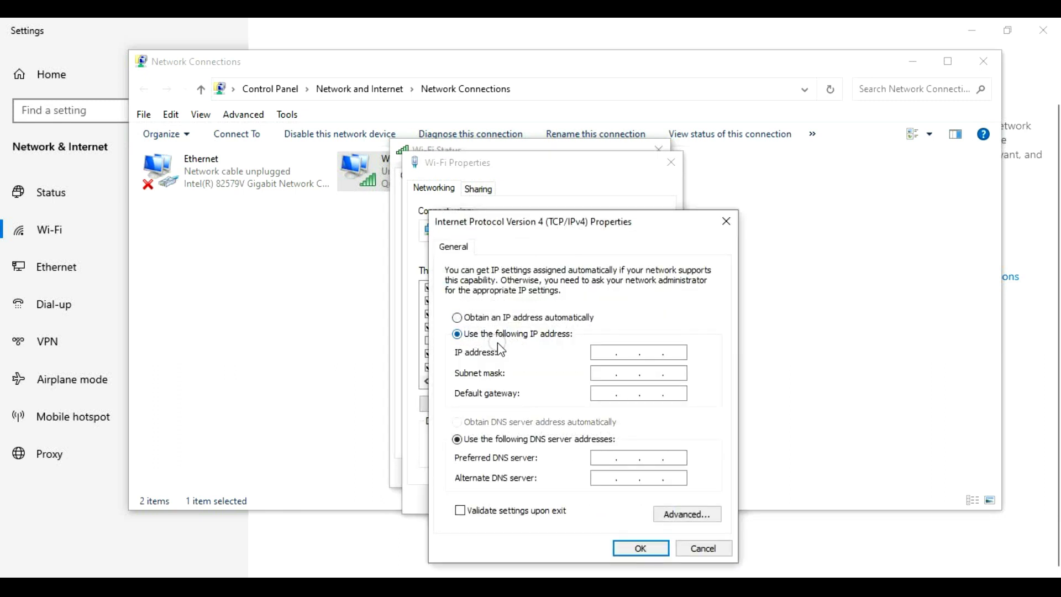
Step: Enter IP 192.168.1.102, mask 255.255.255.0 and gateway 192.168.1.1, then save
click(611, 358)
click(604, 375)
text(192 . 168 . 1 . 101)
key(BackSpace)
key(BackSpace)
key(BackSpace)
text(102)
click(594, 372)
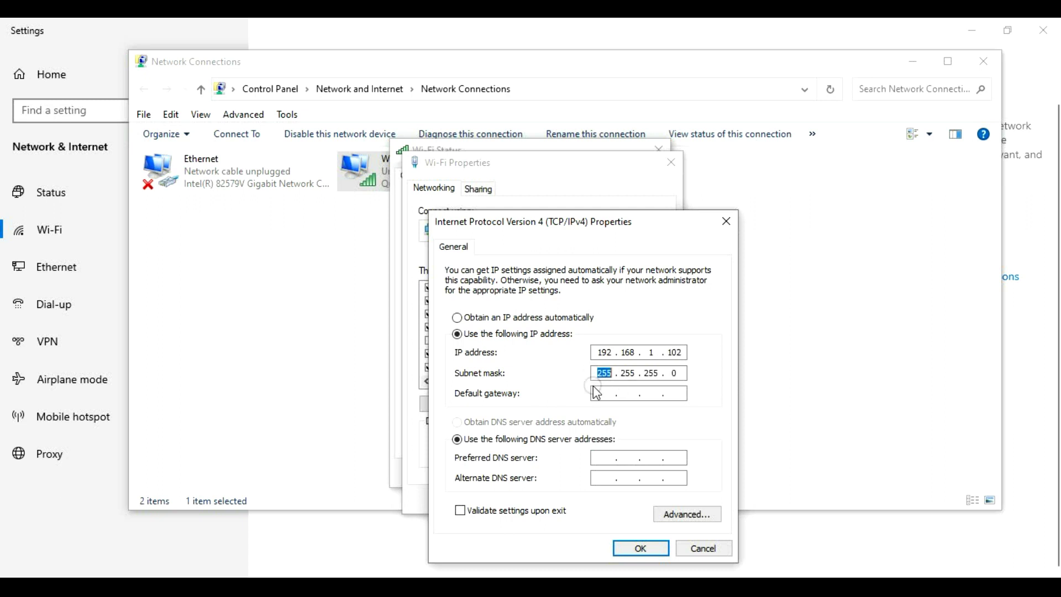
click(598, 393)
text(192.168.1.1)
click(614, 471)
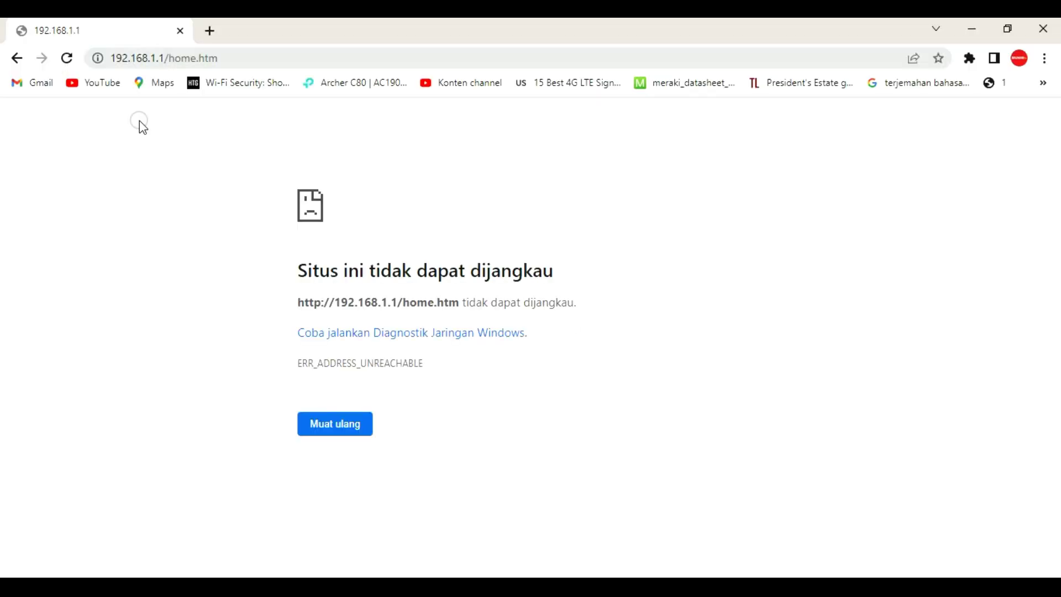
Step: Reload the router page and check the current Wi-Fi connection in the tray
click(67, 58)
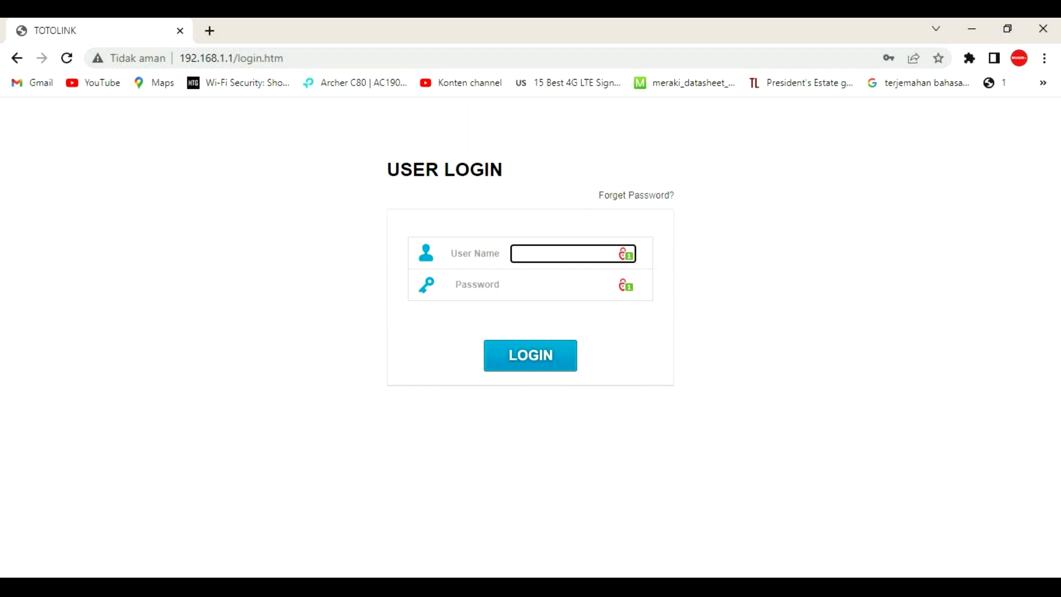
click(895, 587)
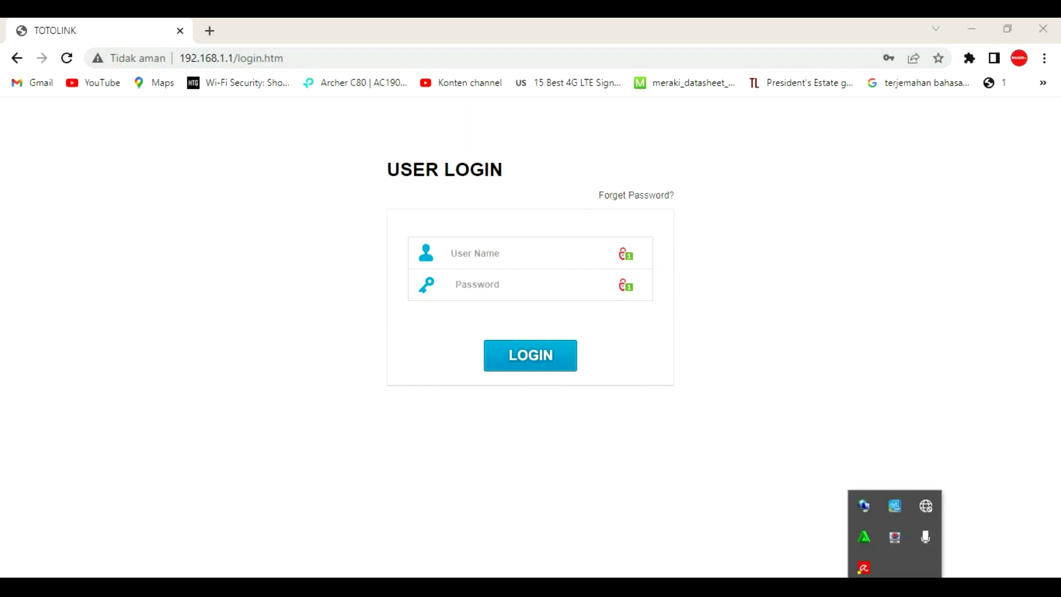
click(926, 505)
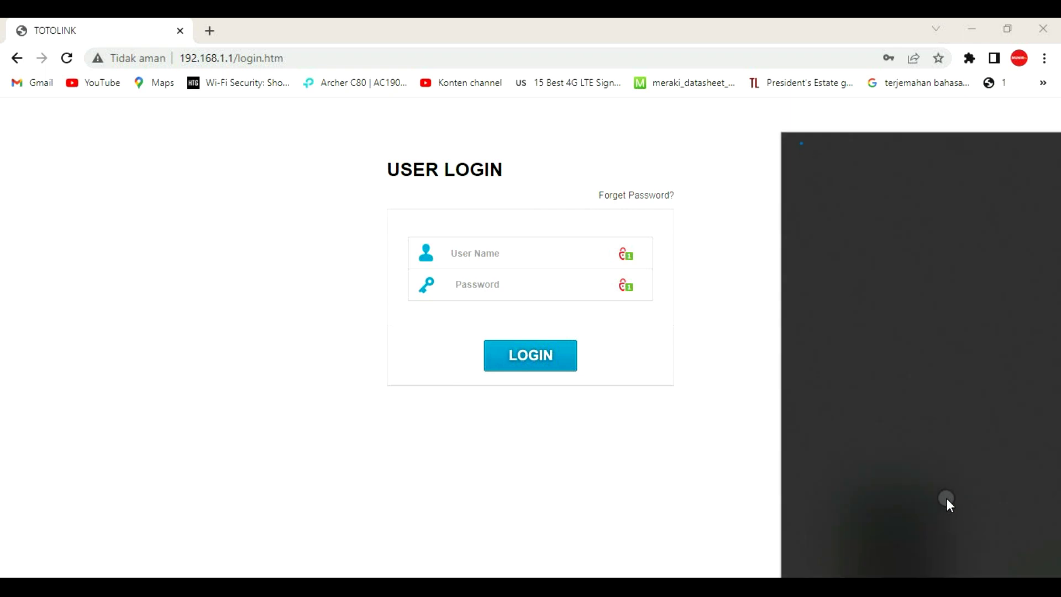
Step: Sign in to the router as 'admin', decline saving the password, and open Advanced Setup
click(528, 255)
text(admi)
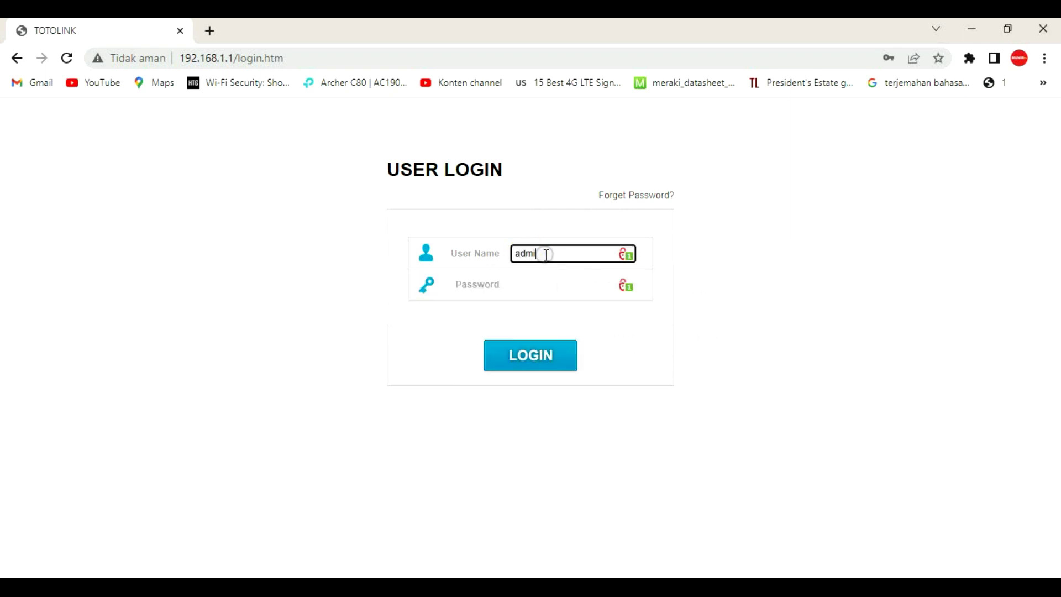
text(n)
click(539, 291)
key(Return)
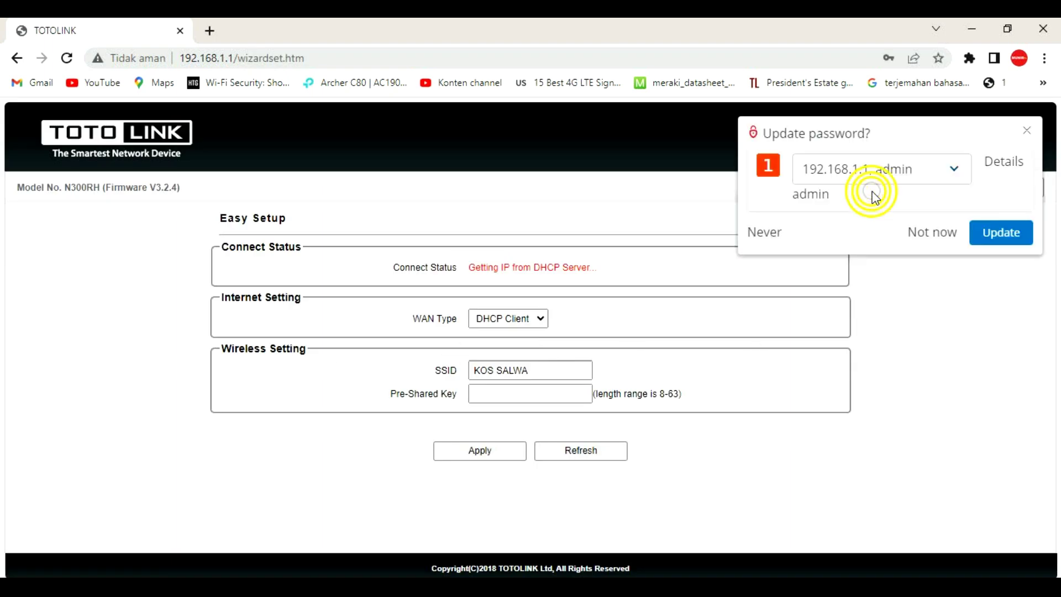
click(940, 234)
click(896, 184)
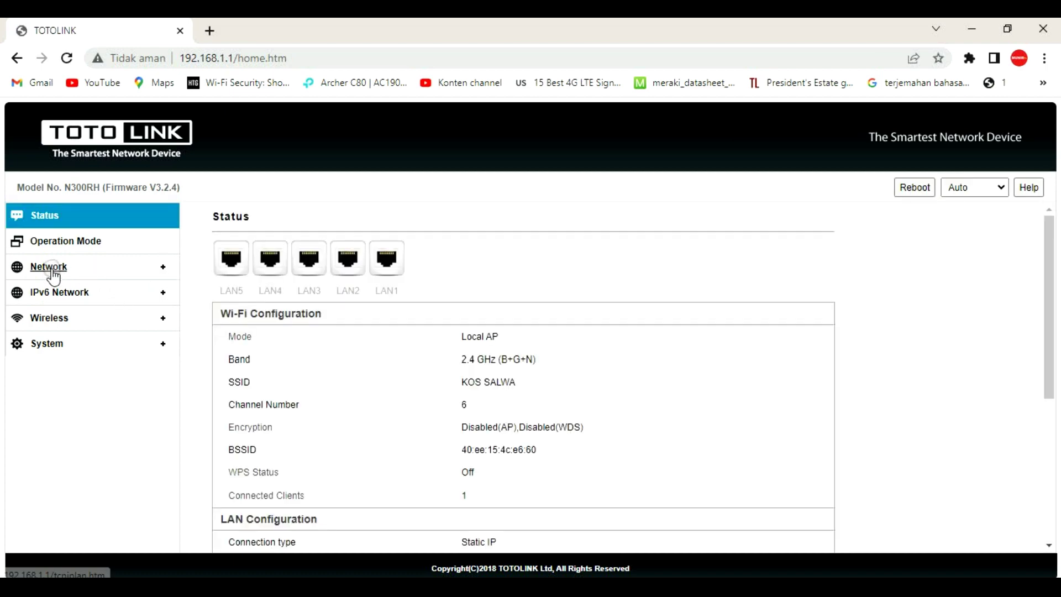
Step: Review the LAN Settings, Operation Mode and Wireless Basic Settings pages
click(50, 270)
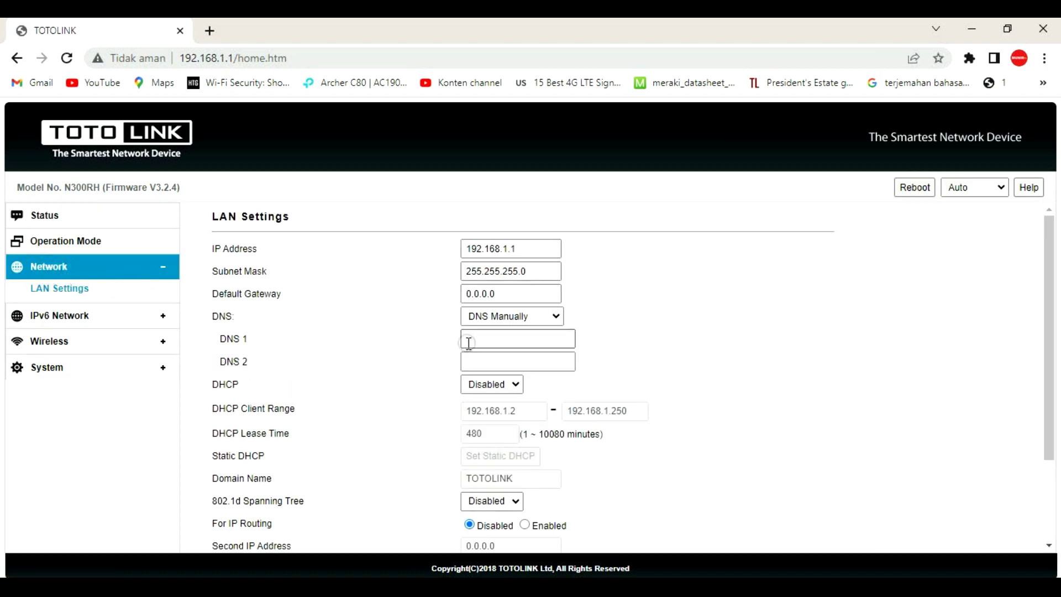
click(68, 247)
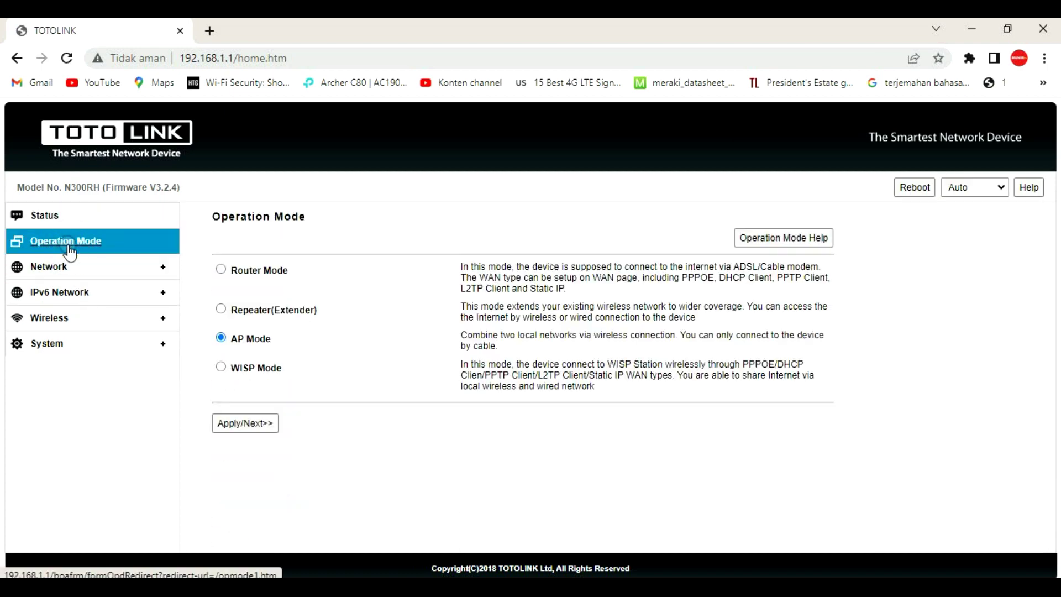
click(48, 317)
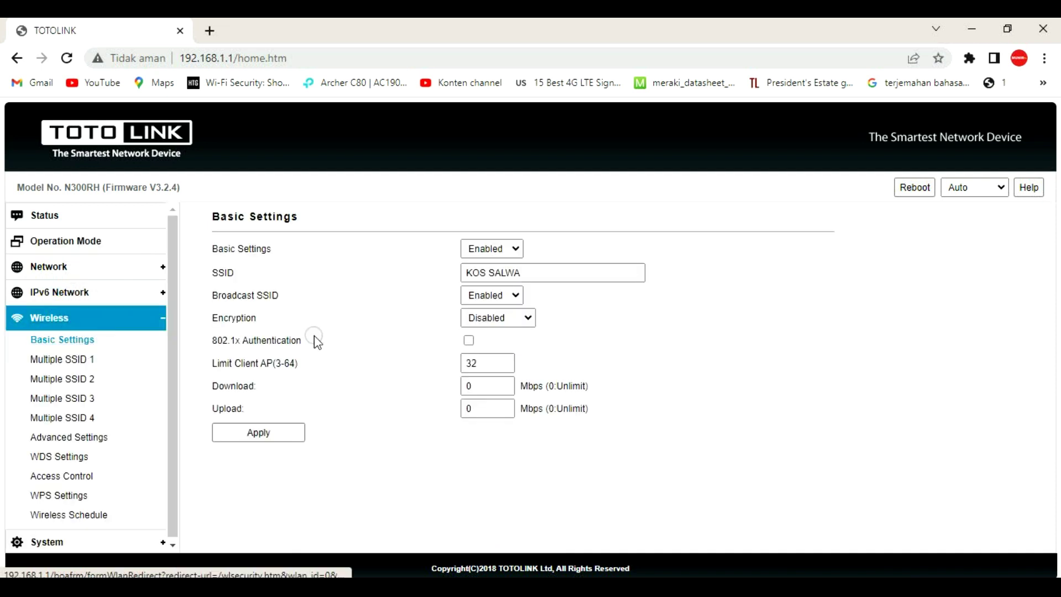
click(98, 343)
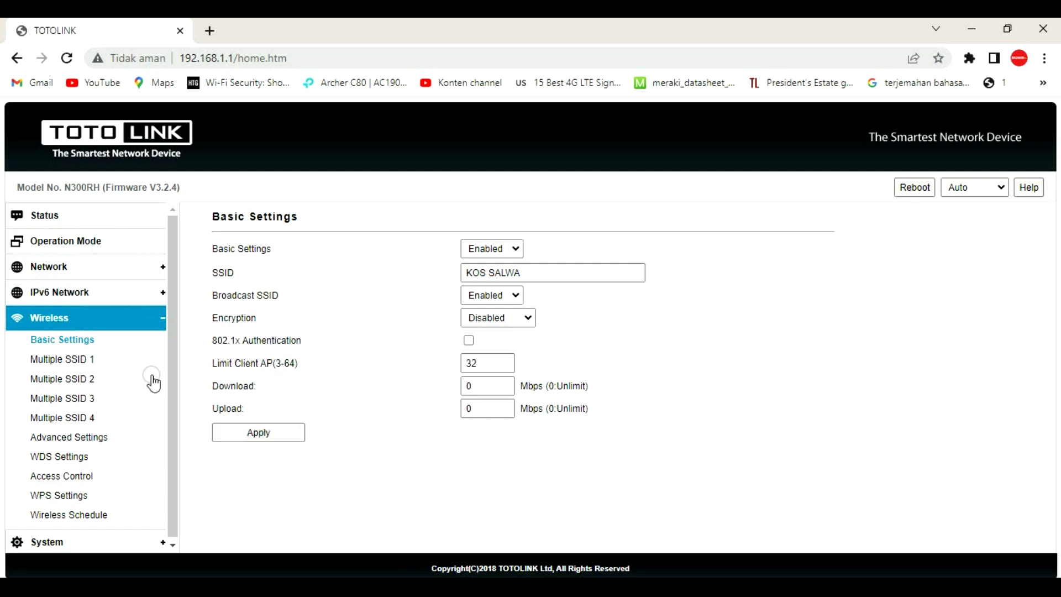
Step: Enable Multiple SSID 1, inspect its SSID TOTOLINK_N300RH1, then return to Wireless Basic Settings
click(86, 360)
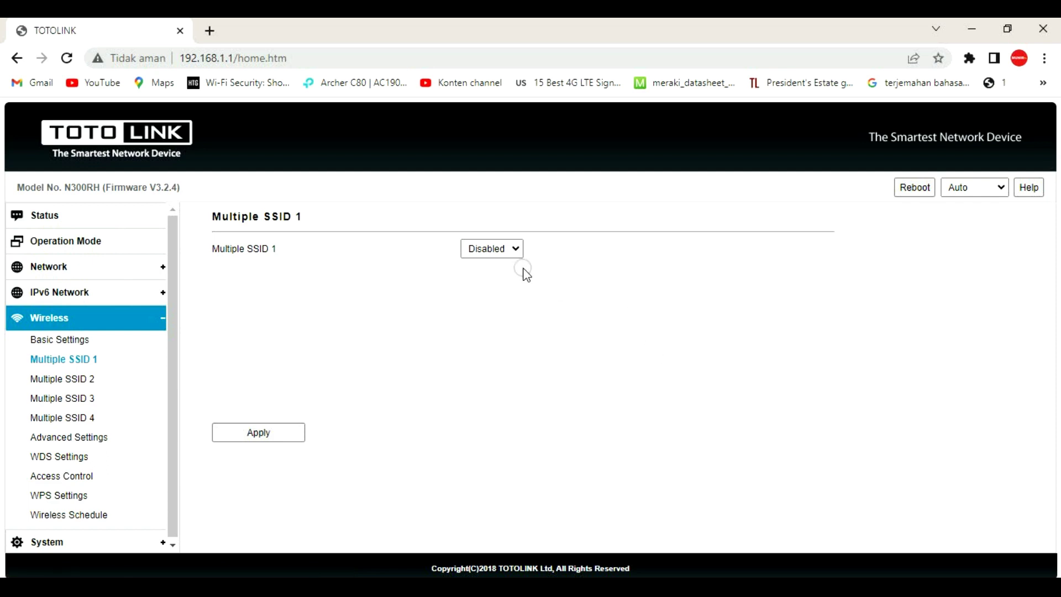
click(515, 248)
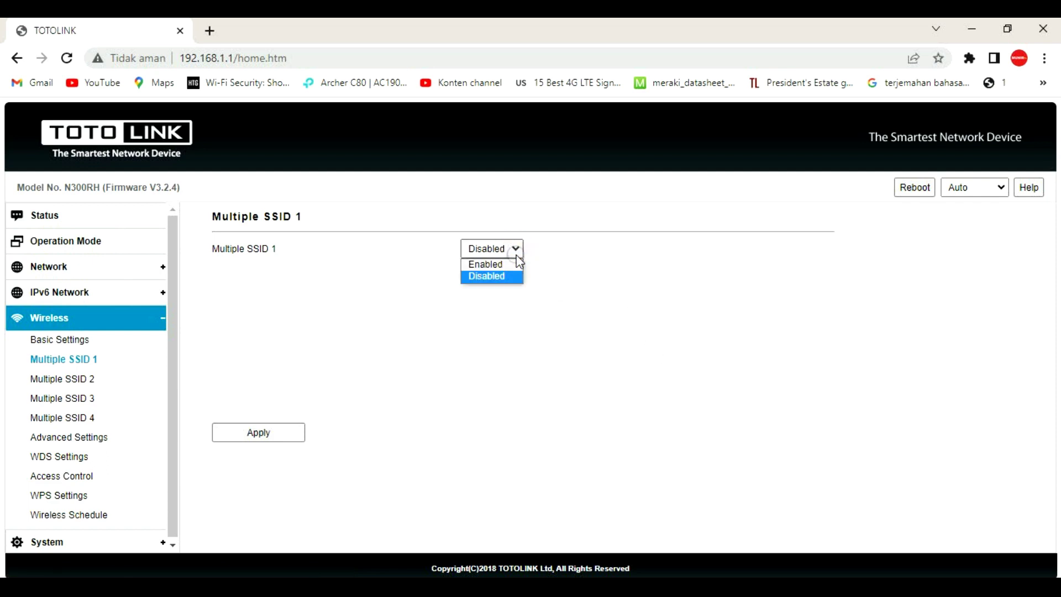
click(508, 264)
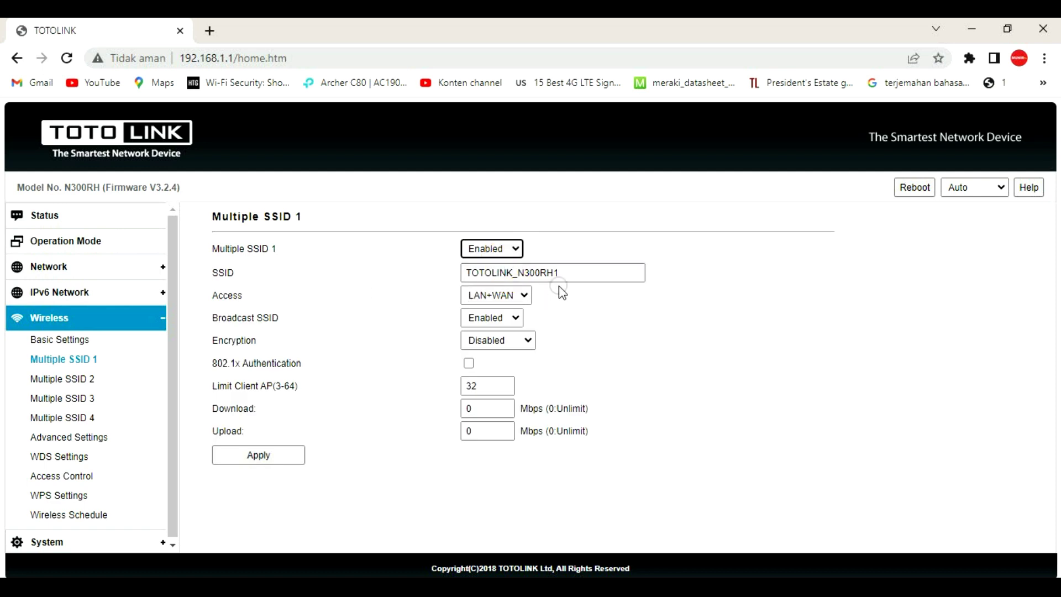
click(570, 273)
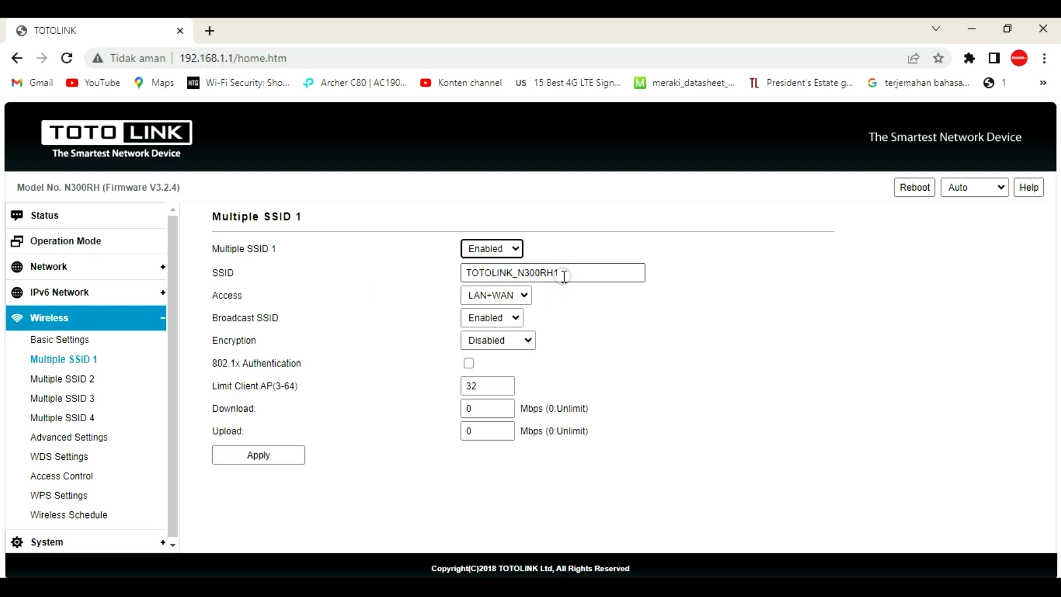
click(570, 274)
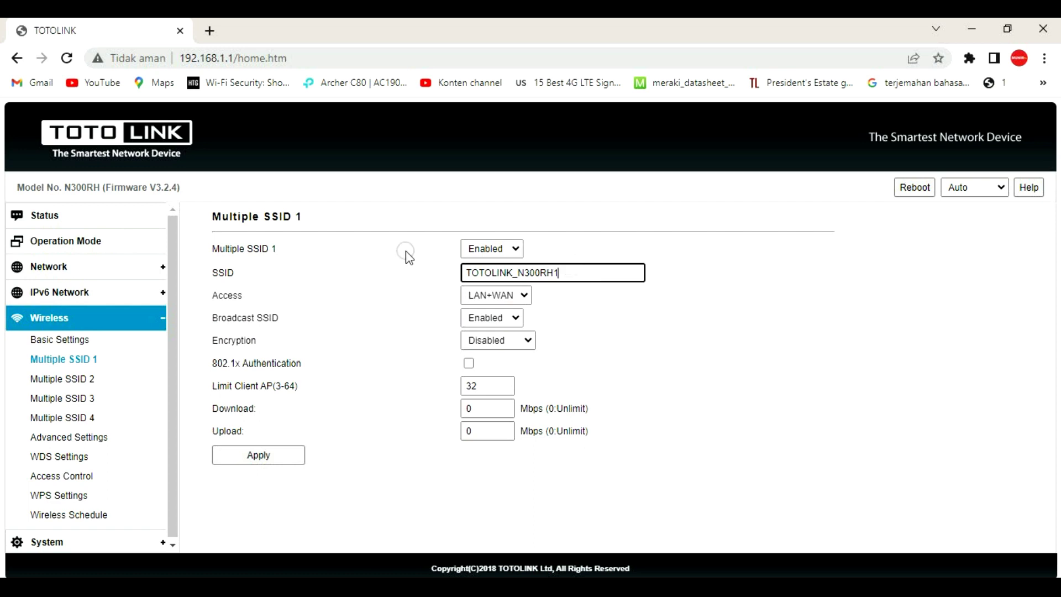
click(175, 347)
click(79, 340)
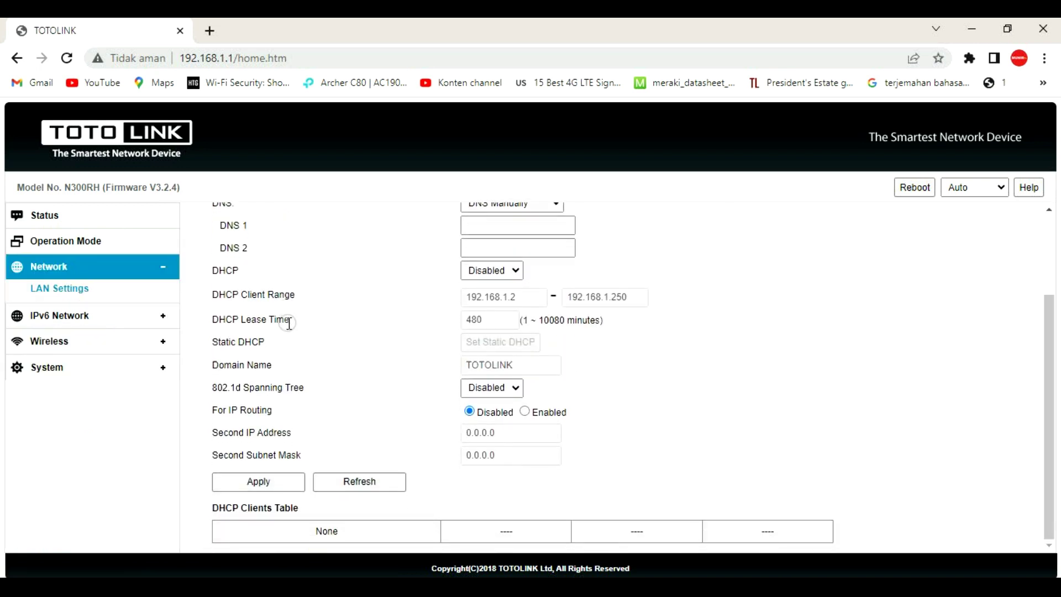
scroll(288, 324, up, 3)
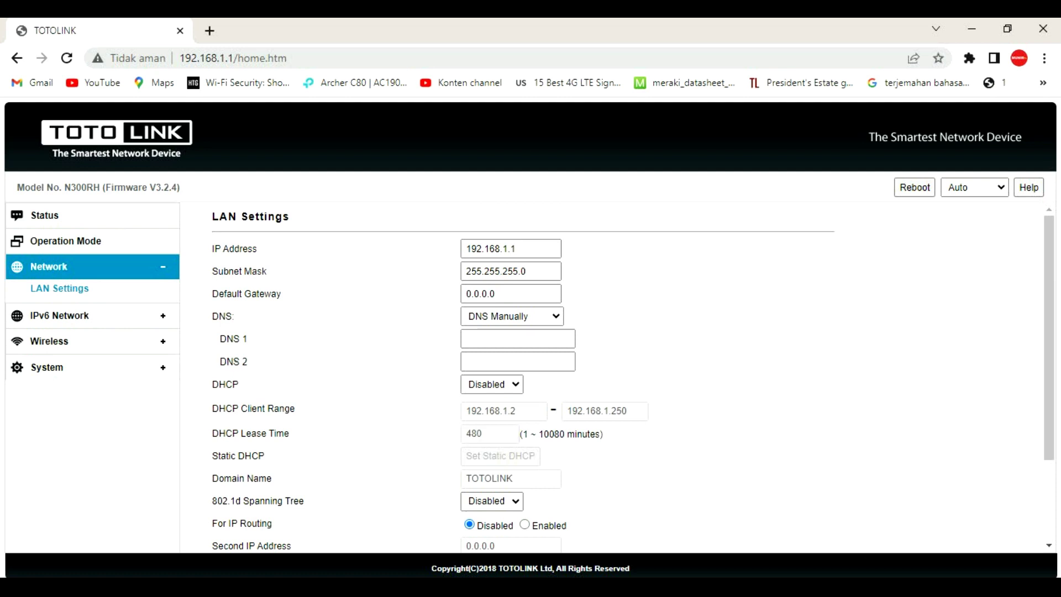
key(alt+Tab)
Step: Set the Wi-Fi adapter's IPv4 to obtain IP and DNS server addresses automatically, then close the dialogs
double_click(415, 181)
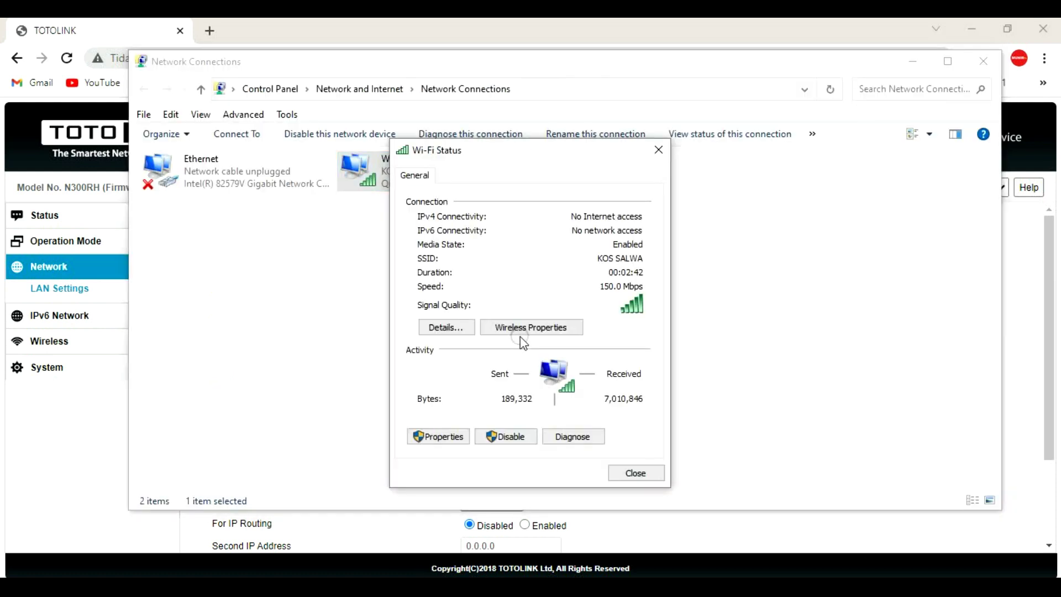
click(520, 336)
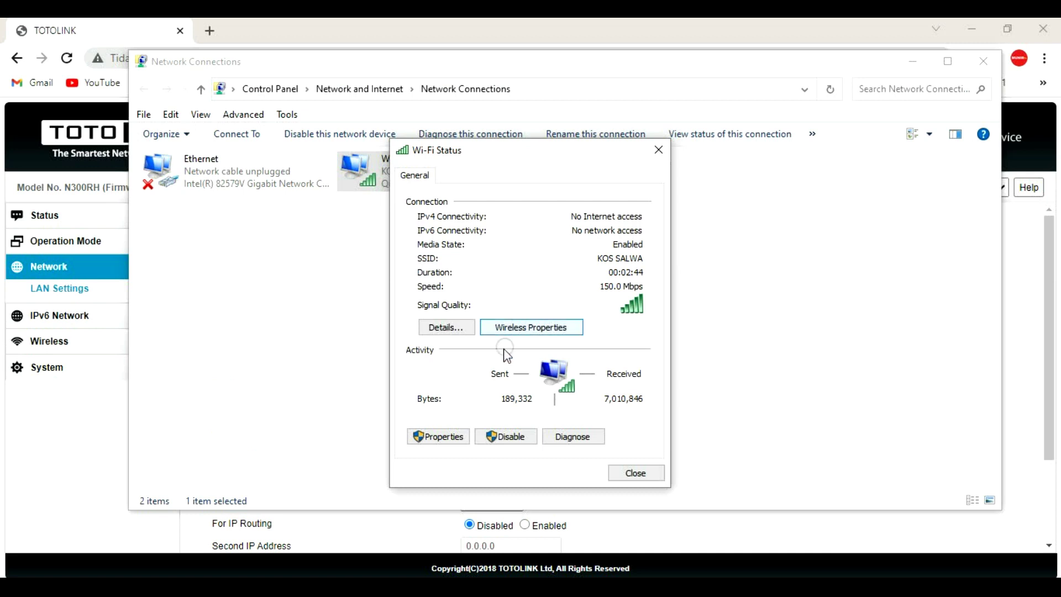
click(442, 436)
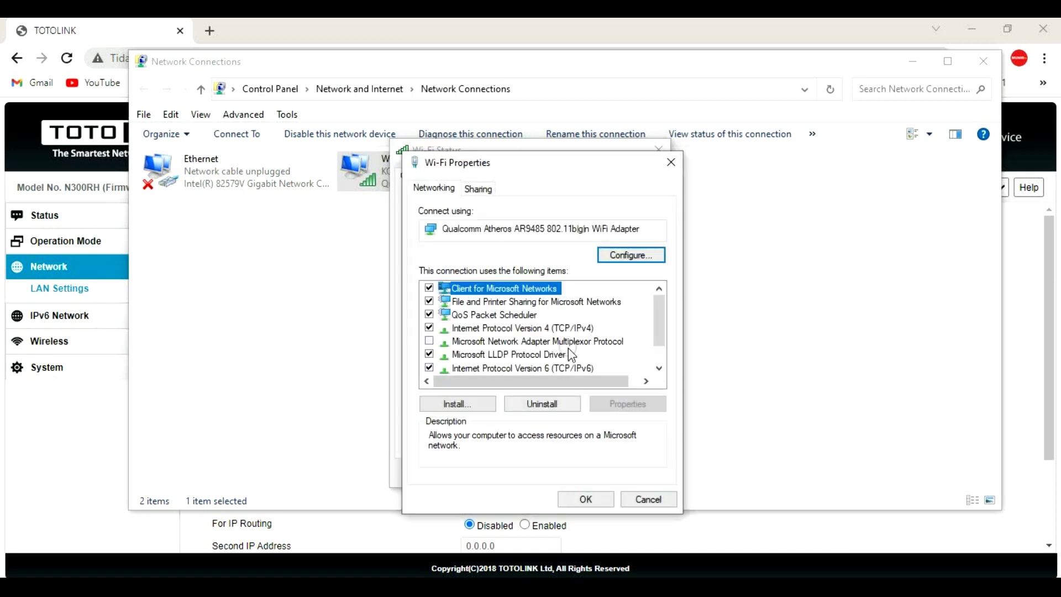
double_click(564, 331)
click(467, 317)
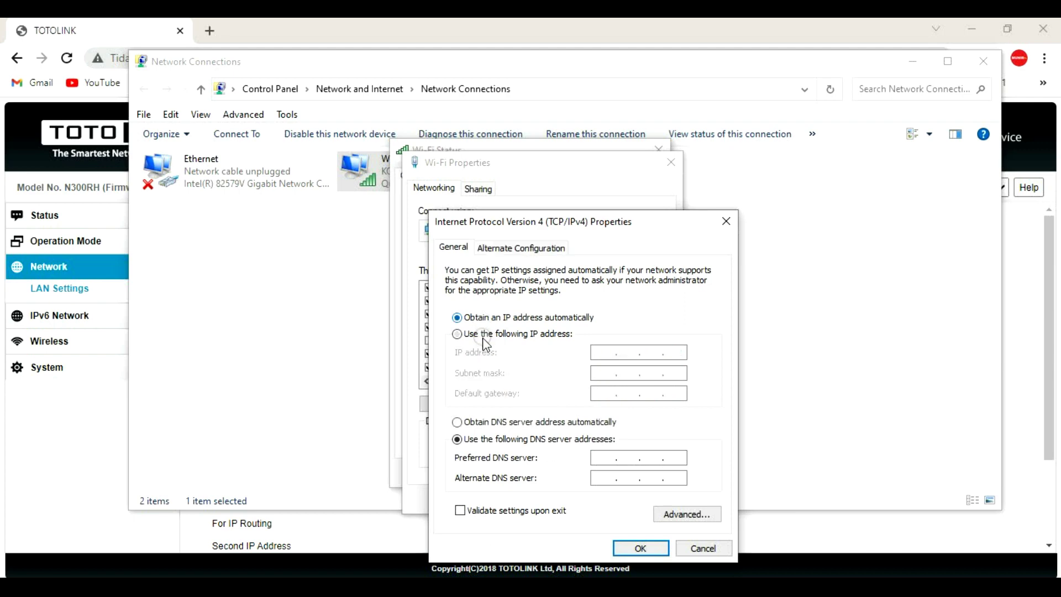
click(478, 424)
click(639, 548)
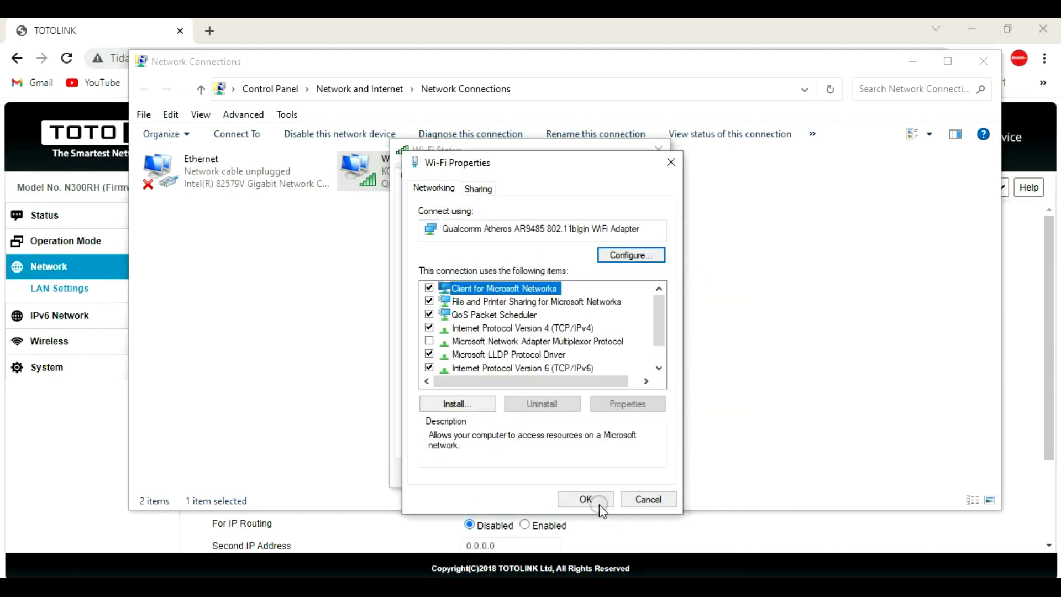
click(602, 499)
click(635, 471)
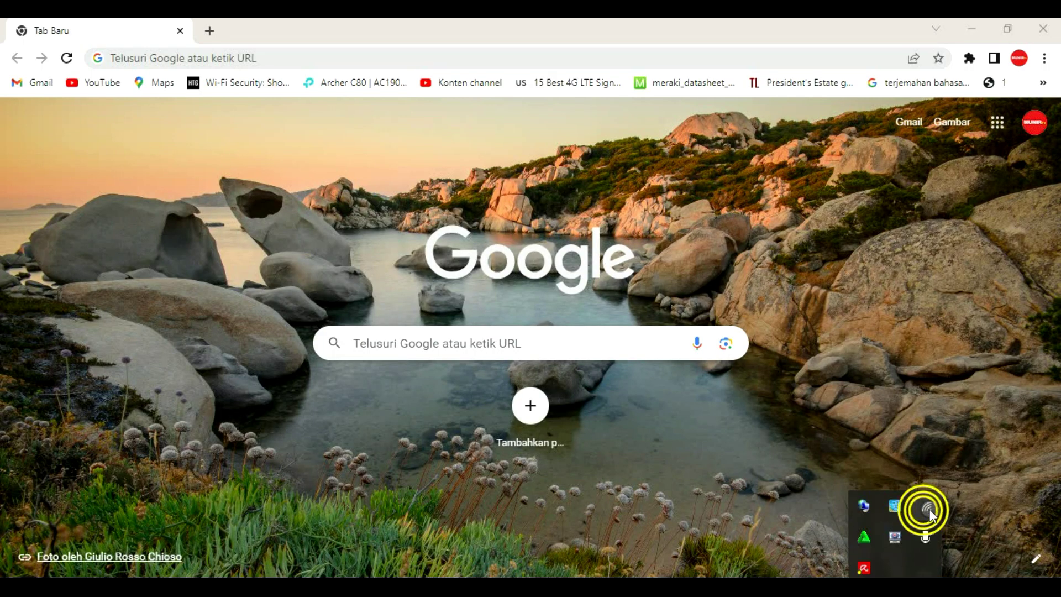
Step: Load the MikroTik hotspot page at 10.10.10.1 and refresh its logged-in status for 10.10.10.186
click(927, 508)
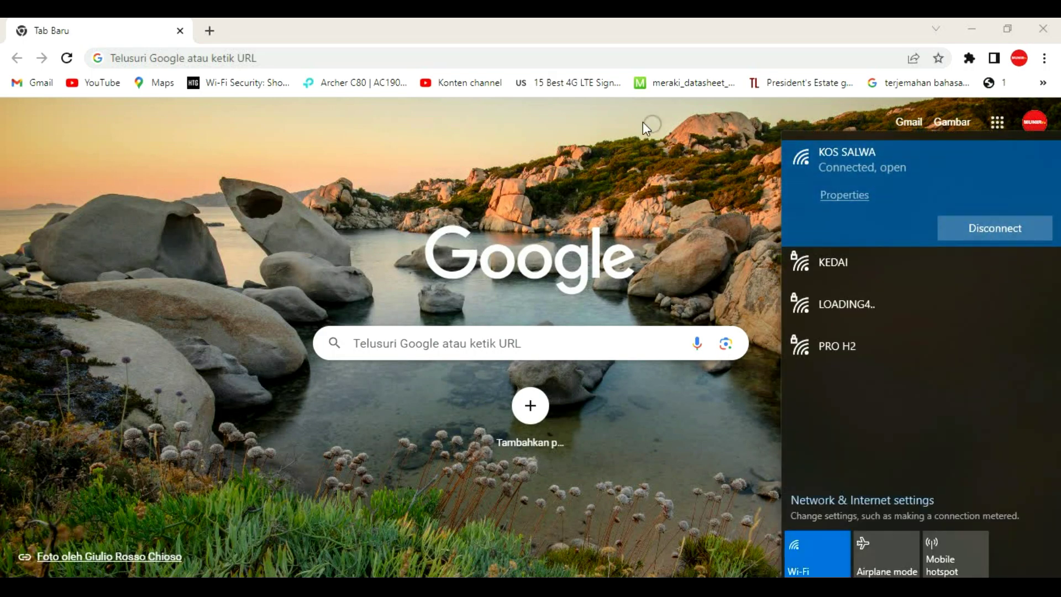
click(216, 52)
text(10)
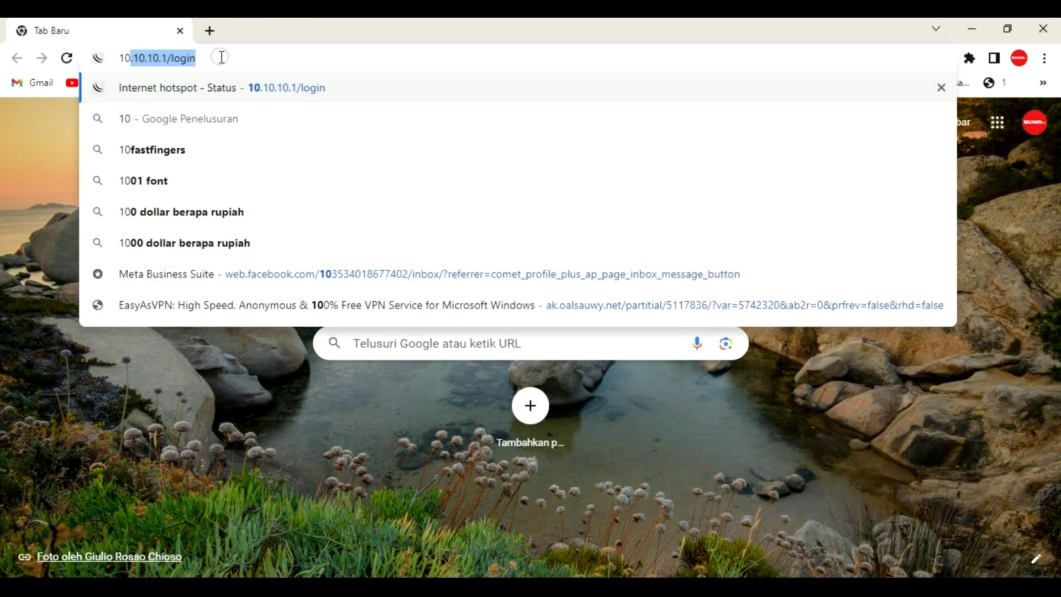
key(Return)
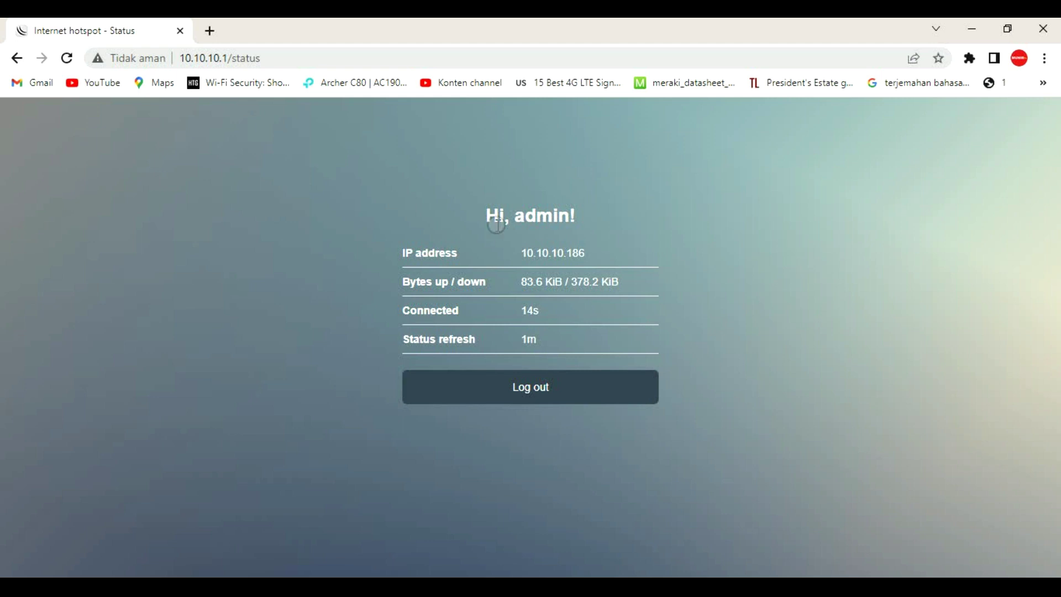
click(67, 58)
Step: Check the KOS SALWA connection details in the Wi-Fi flyout
click(899, 587)
click(930, 508)
click(895, 173)
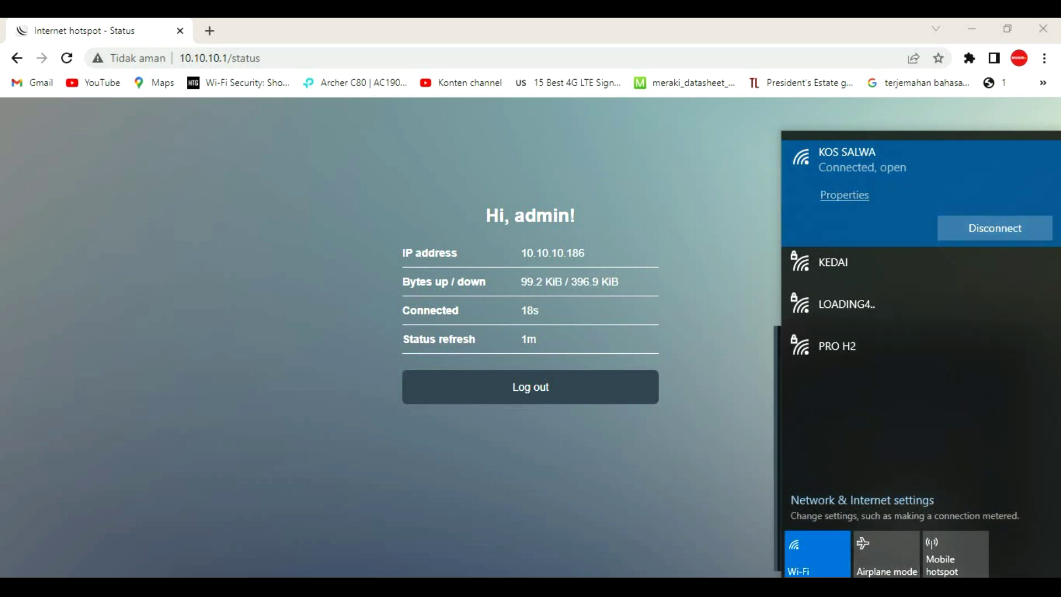
click(878, 586)
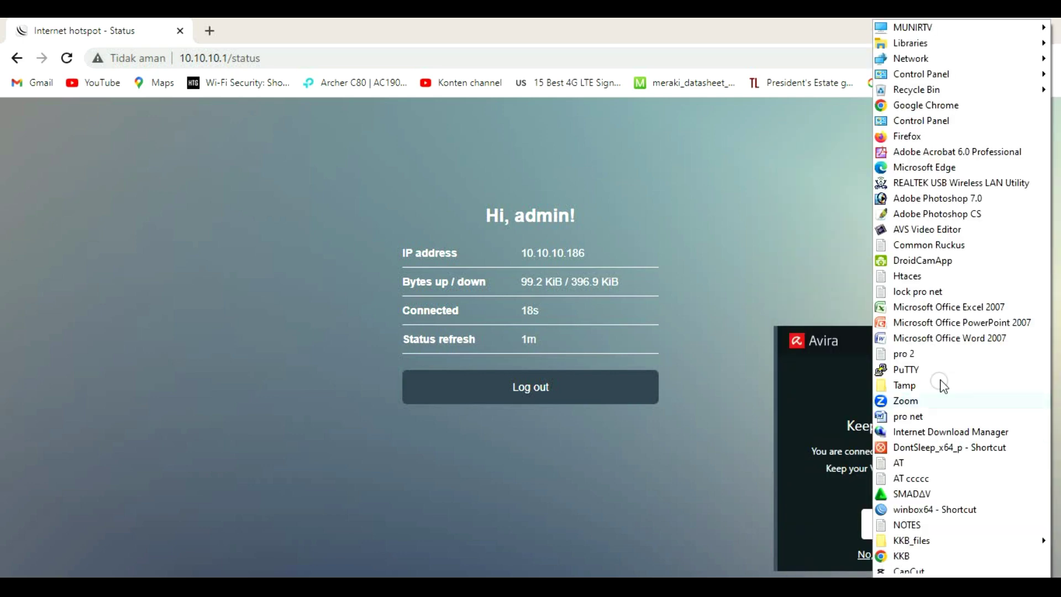
Step: Launch WinBox, dismiss the firewall alert, and connect to the MikroTik router at 10.10.10.1
click(900, 510)
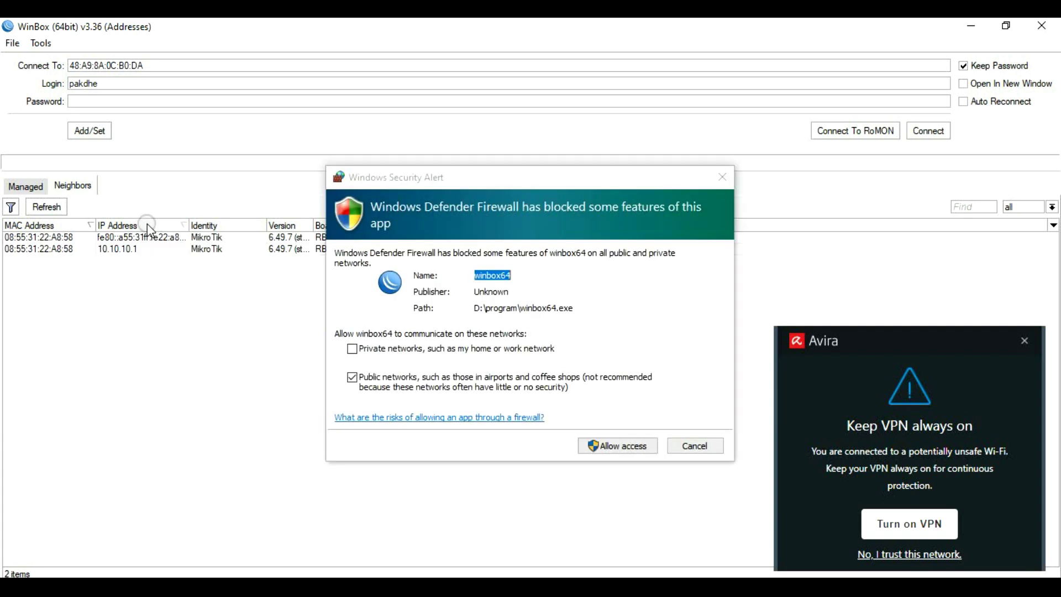
click(697, 445)
click(50, 249)
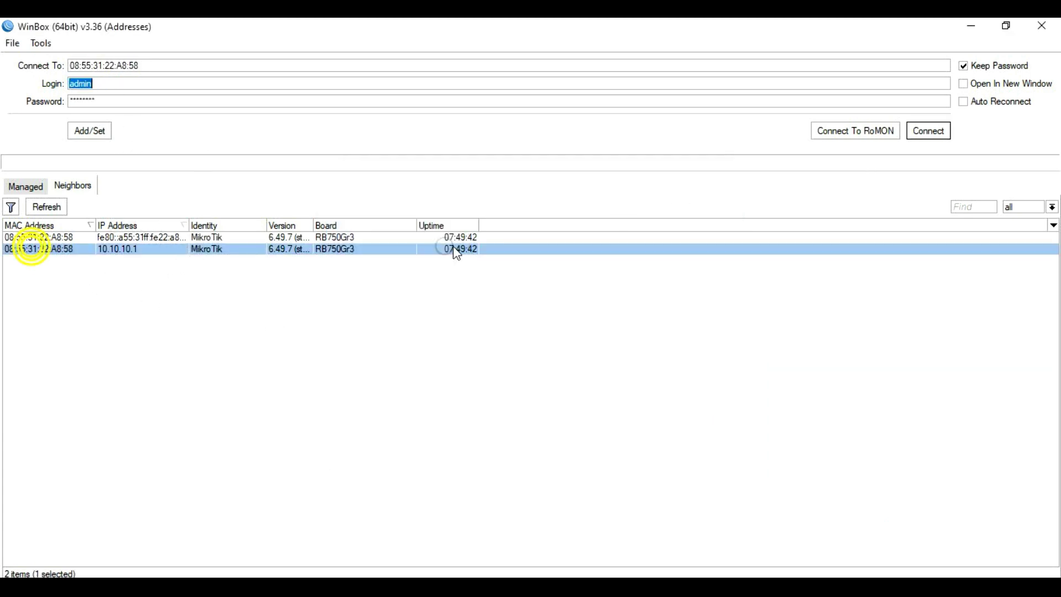
click(928, 131)
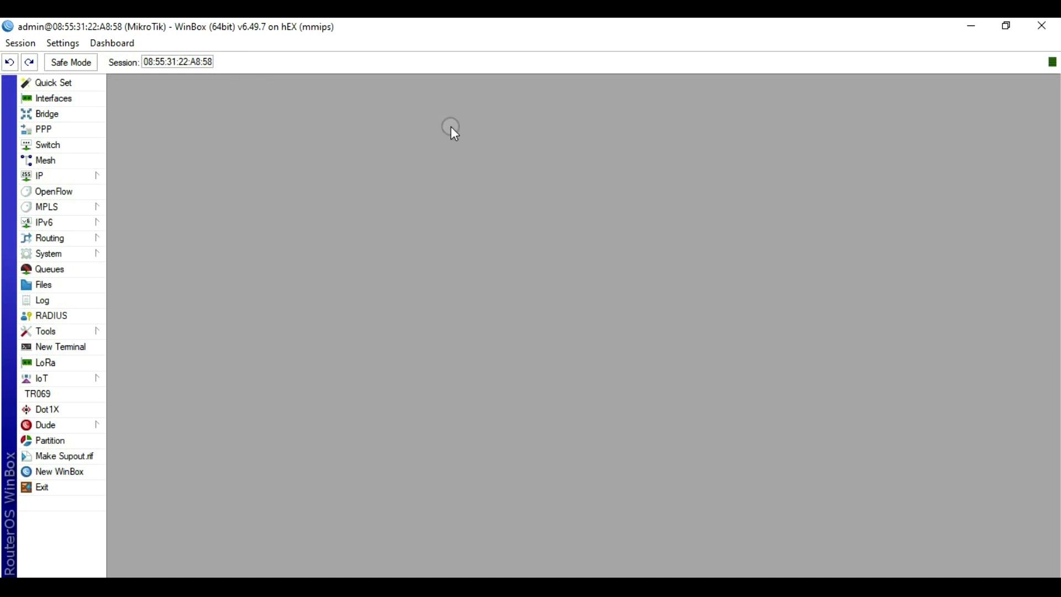
Step: Open IP > Hotspot > Active and compare traffic for sessions 10.10.10.188 and 10.10.10.186
click(53, 176)
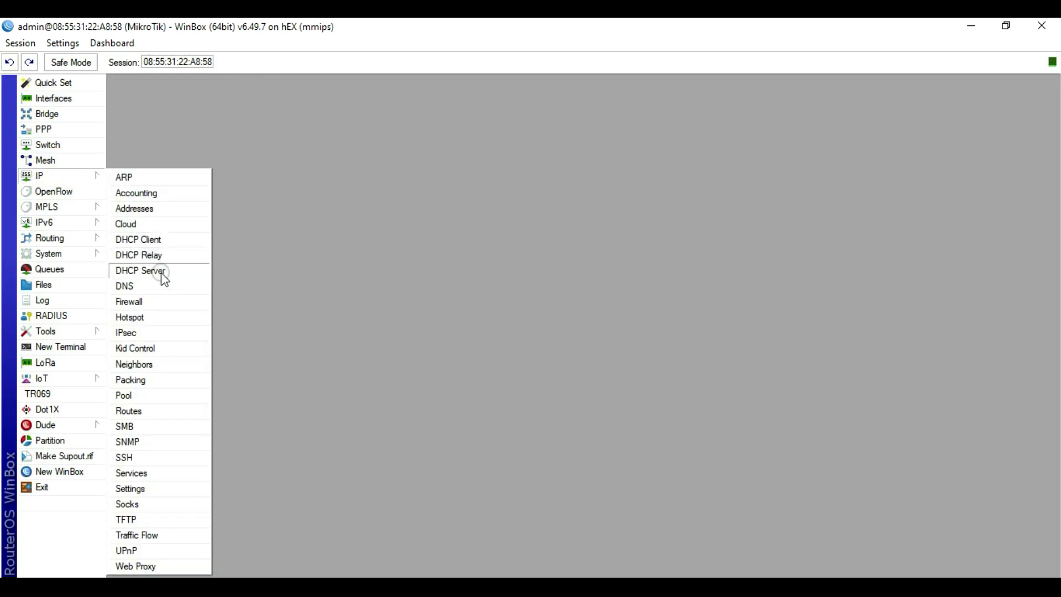
click(135, 316)
click(318, 102)
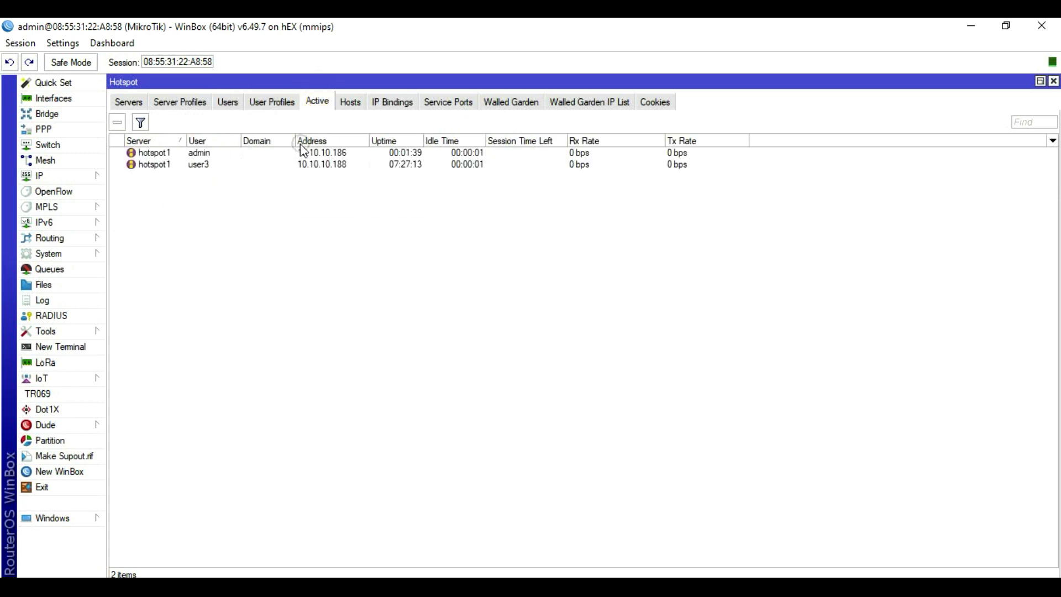
click(200, 165)
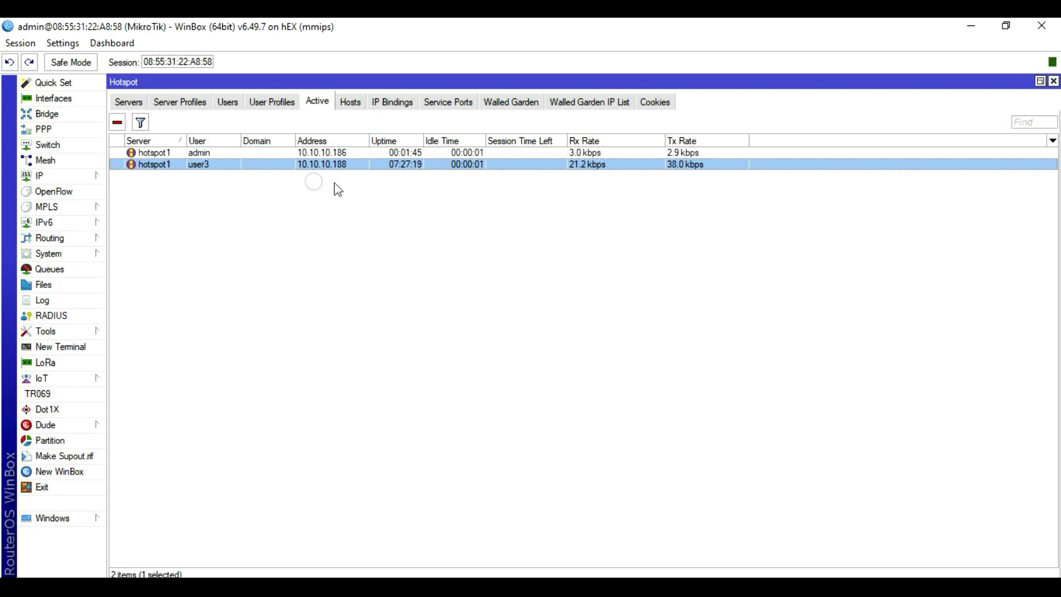
click(588, 152)
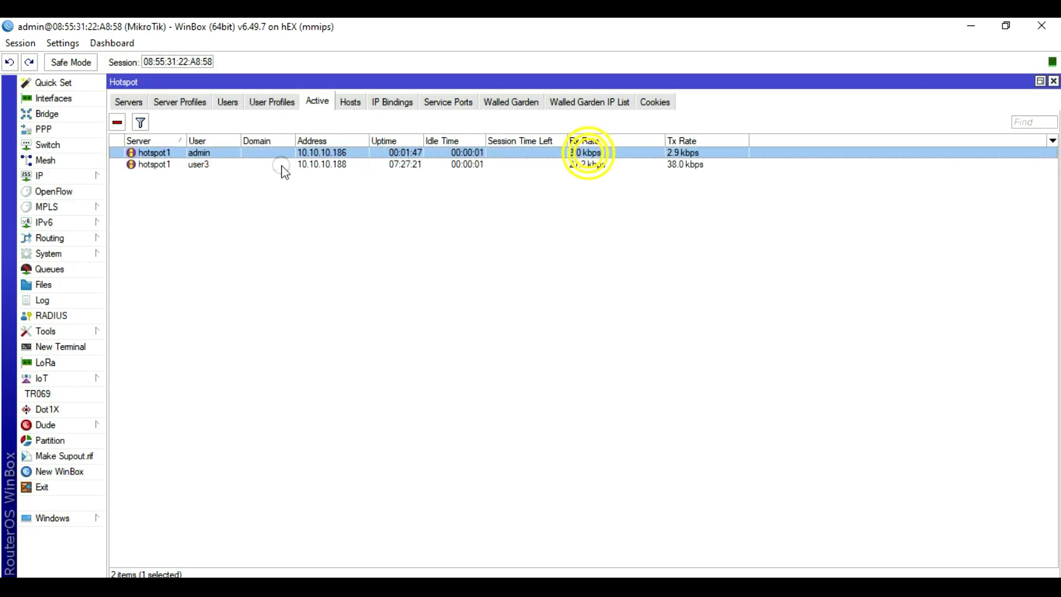
click(190, 164)
click(200, 154)
click(201, 164)
click(201, 154)
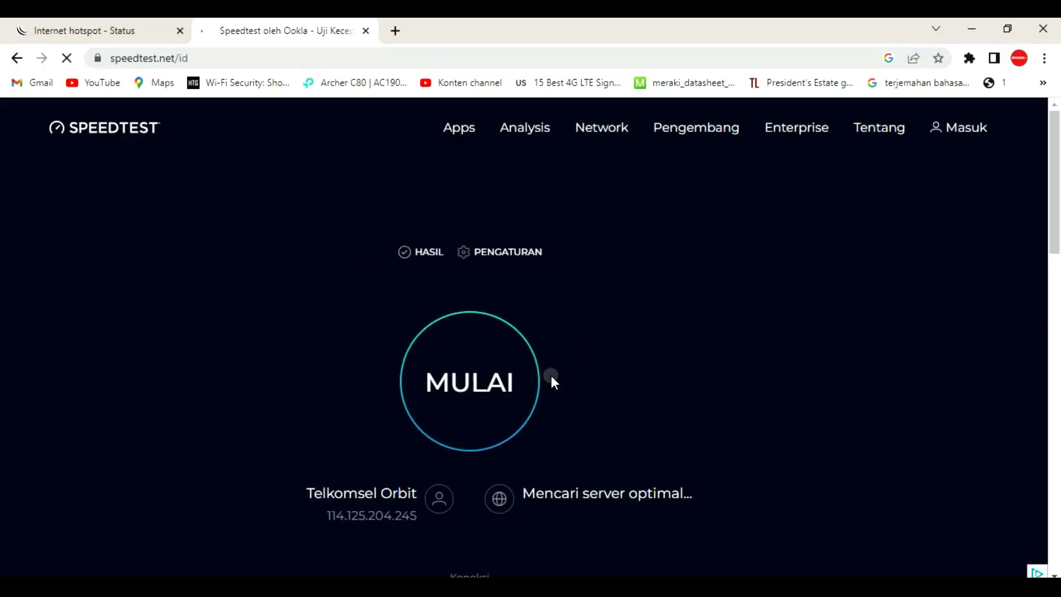
Step: Start a Speedtest by Ookla run over the hotspot and allow the site's location request
click(479, 399)
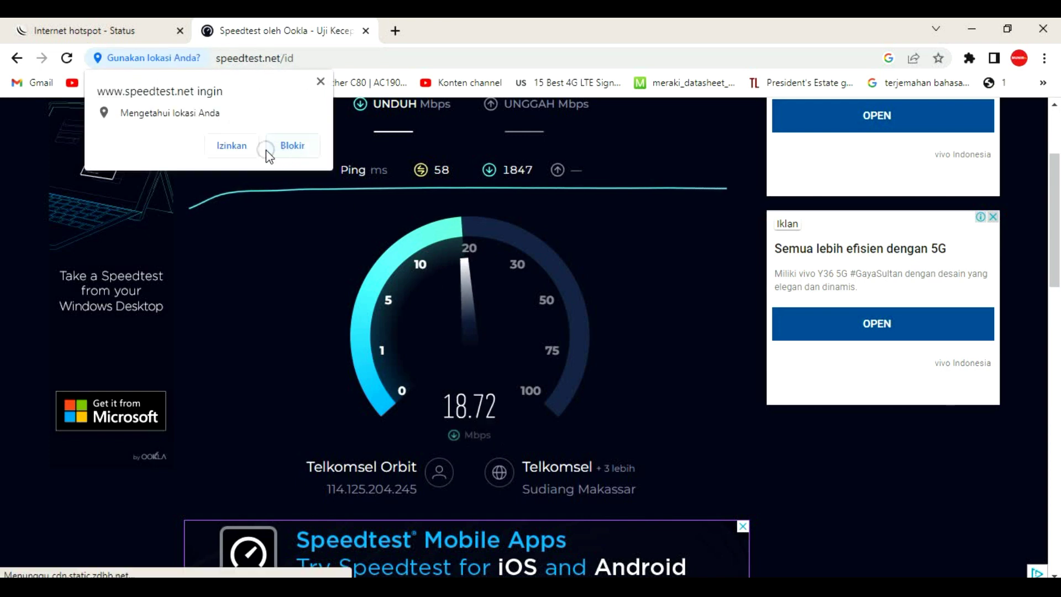
click(232, 145)
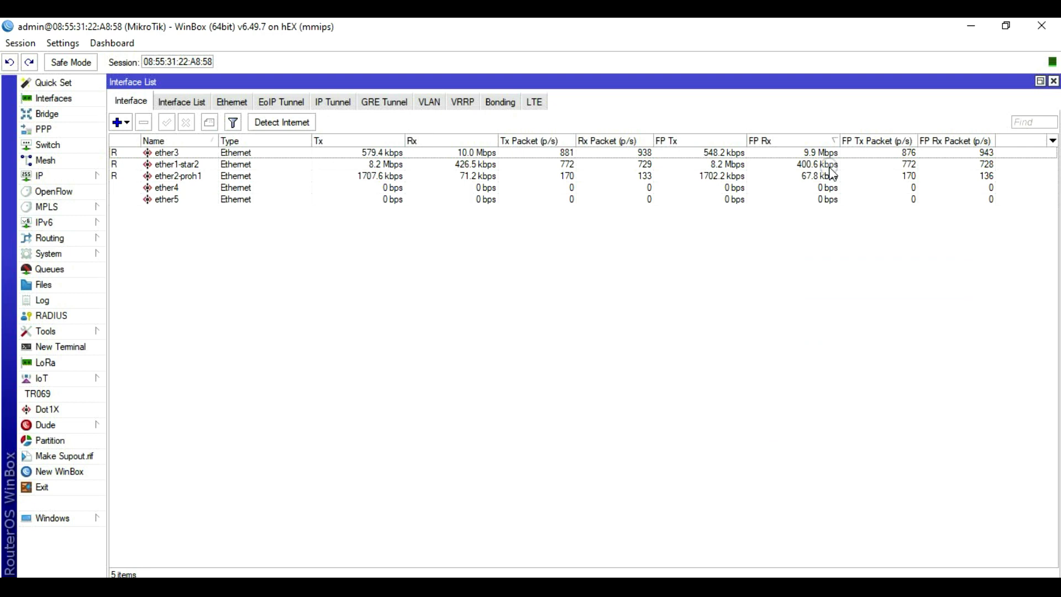
Step: Select ether1-star2 in WinBox's Interface List to watch its live Tx/Rx rates during the test
click(732, 164)
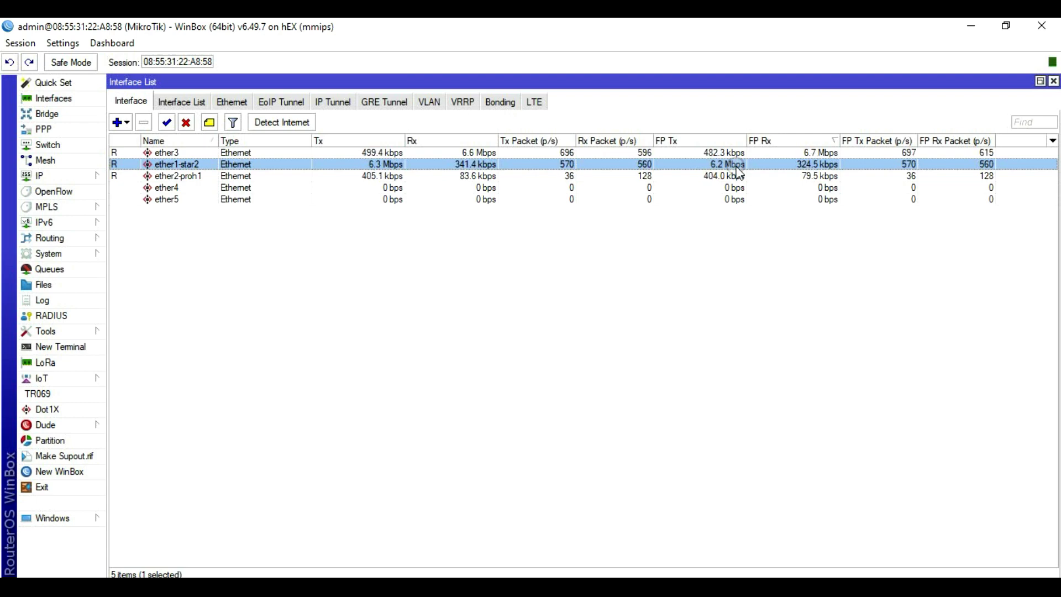
click(205, 166)
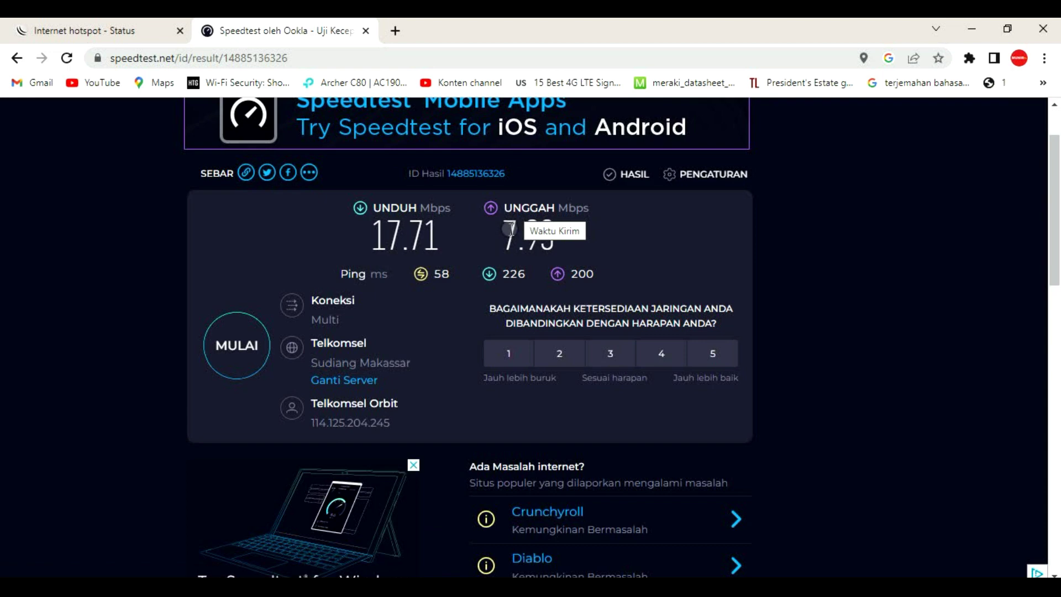
Step: Rerun the speed test and bring WinBox's Interface List back to the front
click(245, 358)
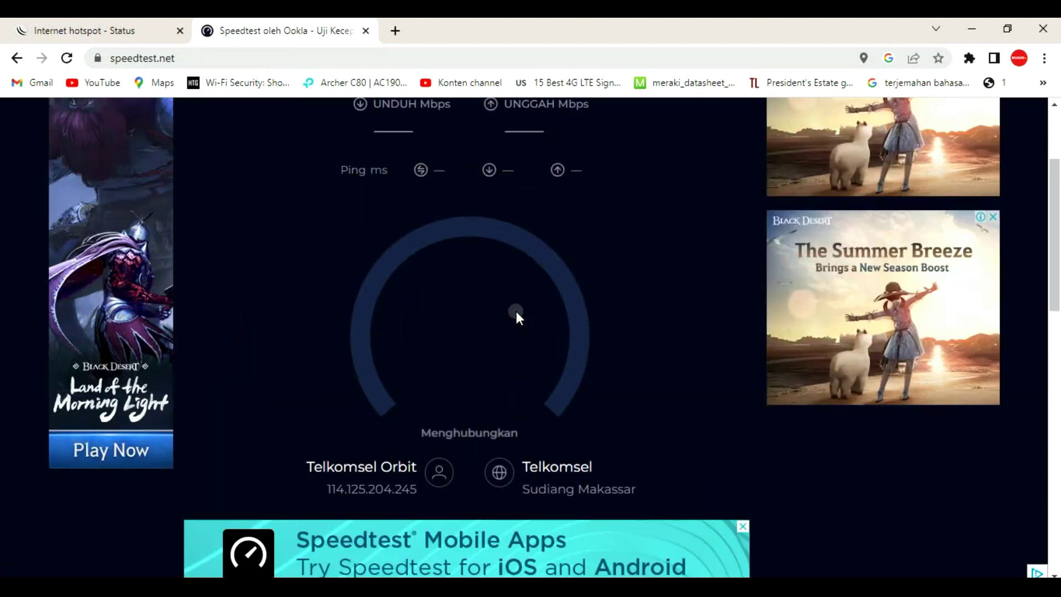
scroll(512, 306, up, 1)
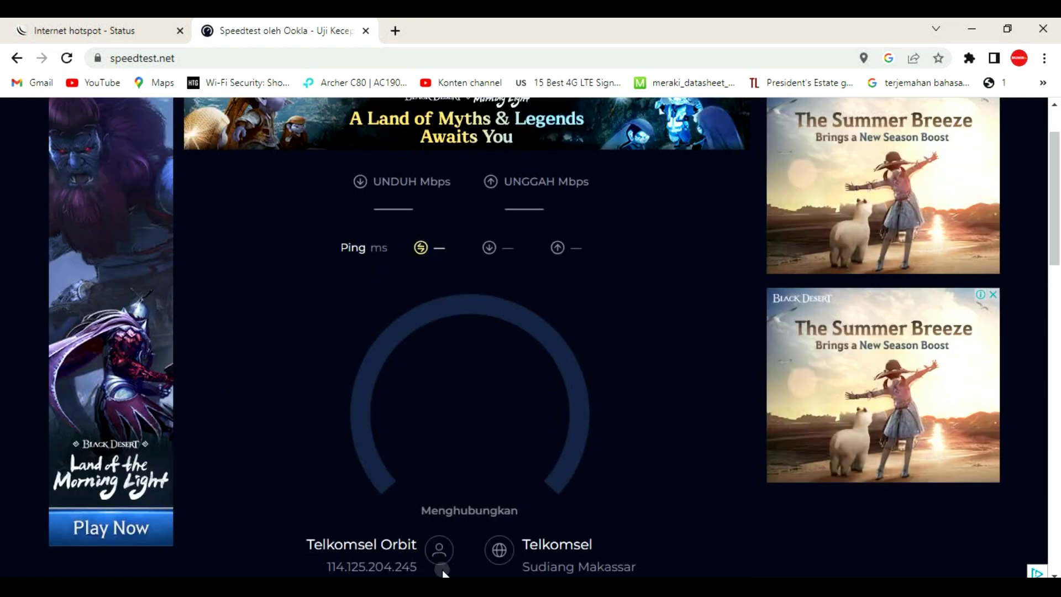
mouse_move(405, 587)
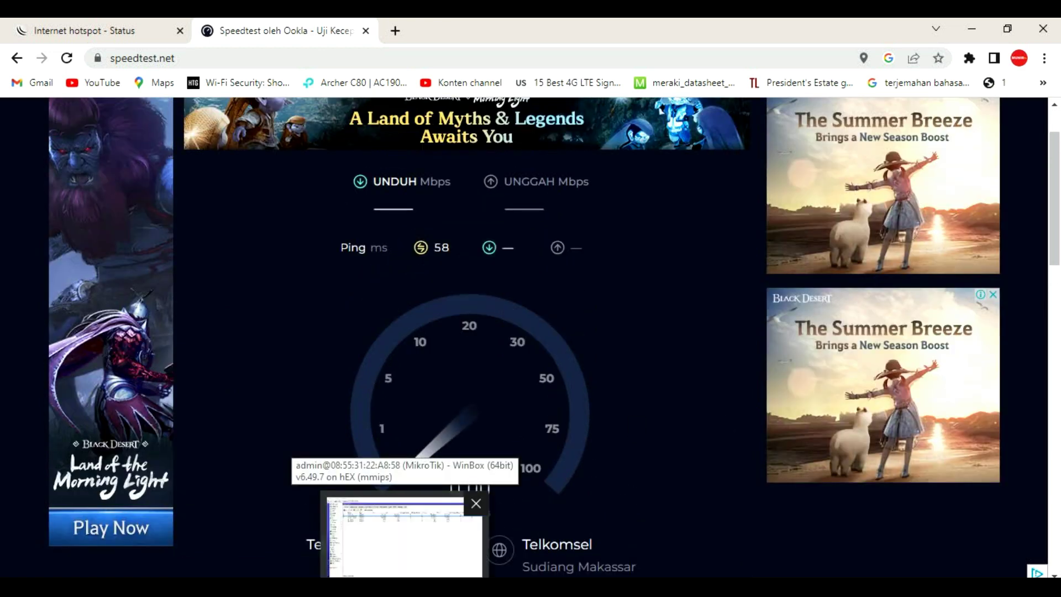
click(405, 536)
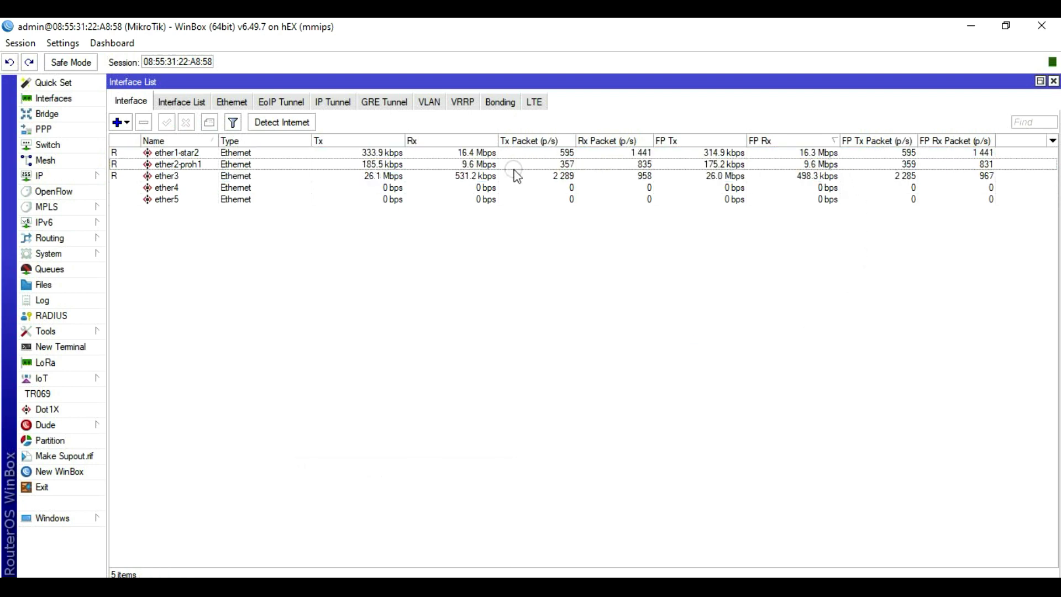
Step: Check live traffic on ether3, ether2-proh1 and ether1-star2, then return to the finished 24.80 Mbps test
click(737, 177)
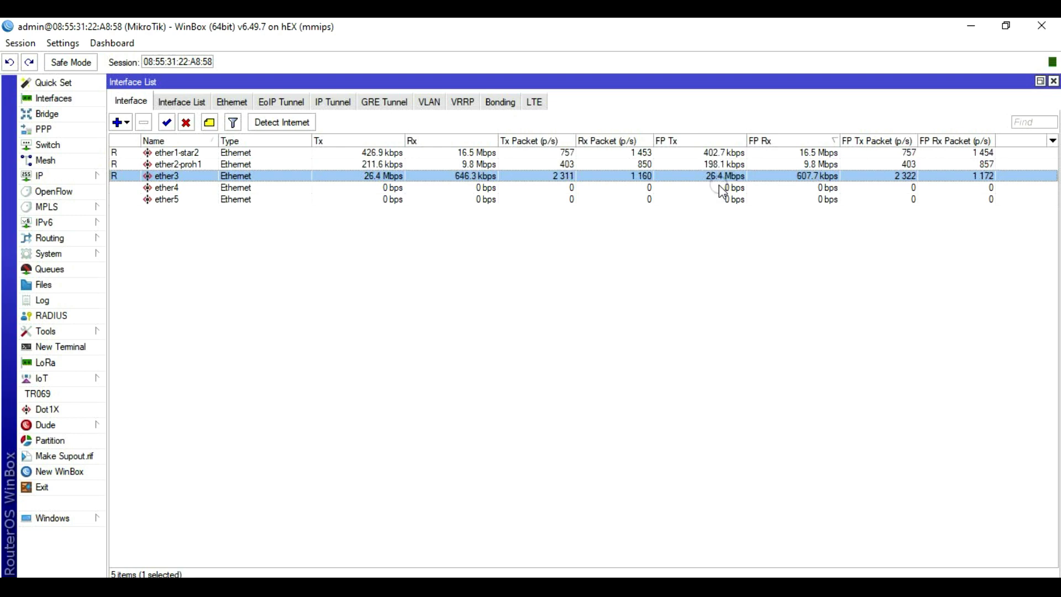
click(828, 153)
click(829, 164)
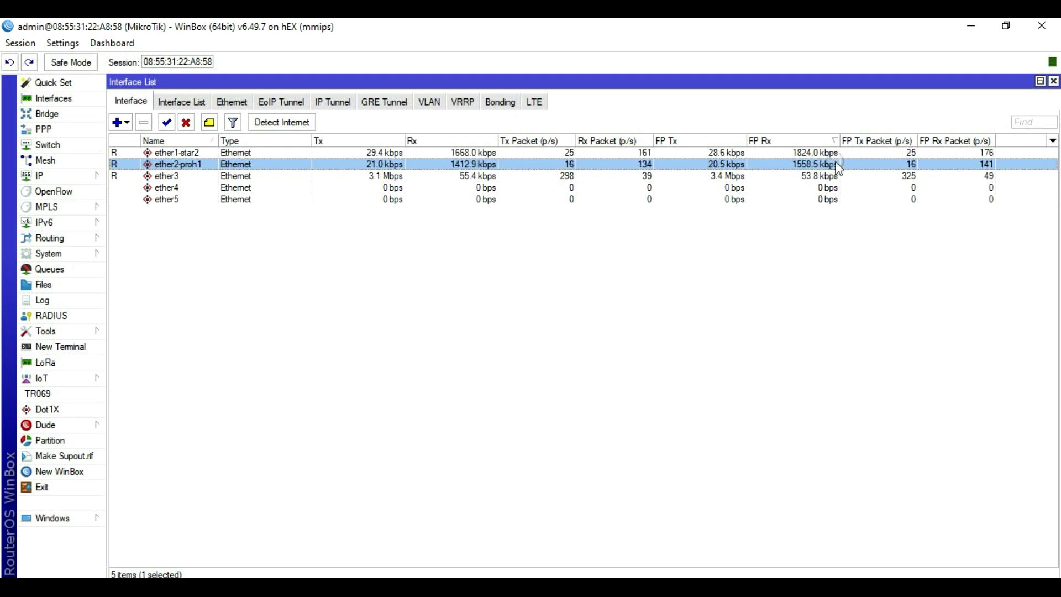
click(823, 164)
click(512, 538)
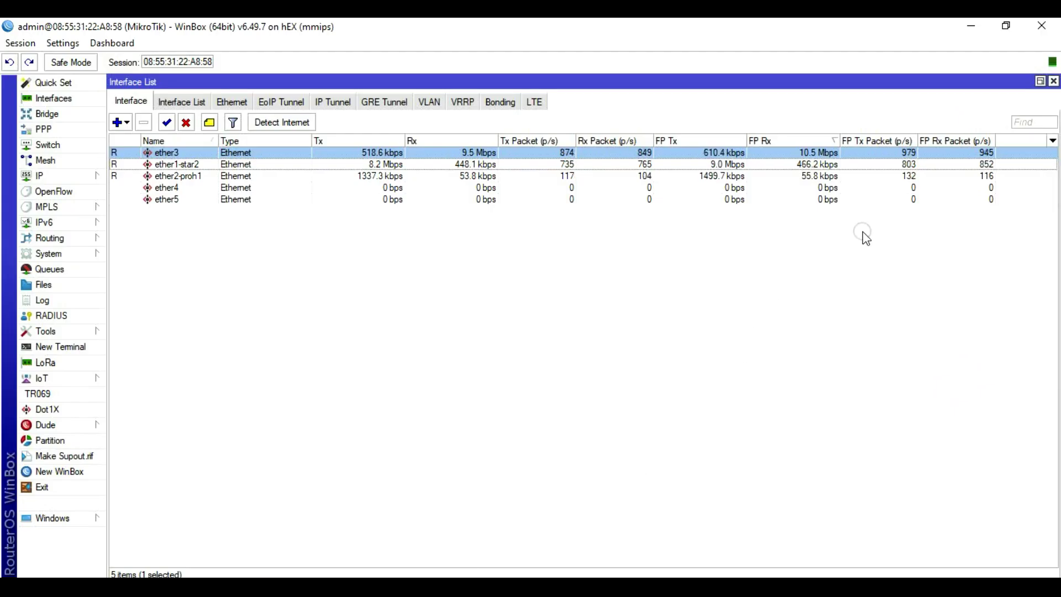
click(830, 166)
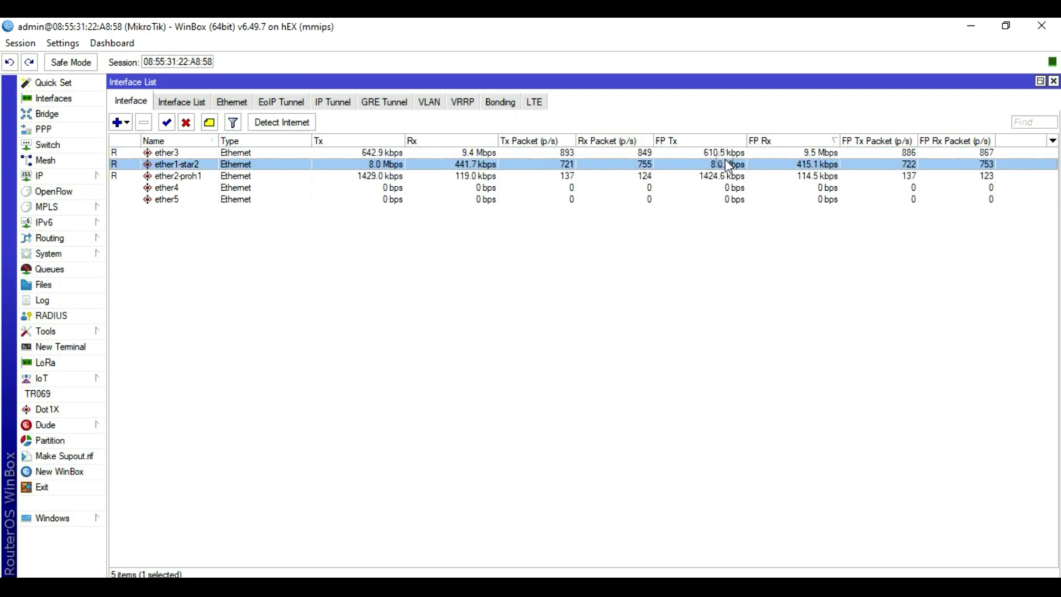
key(alt+Tab)
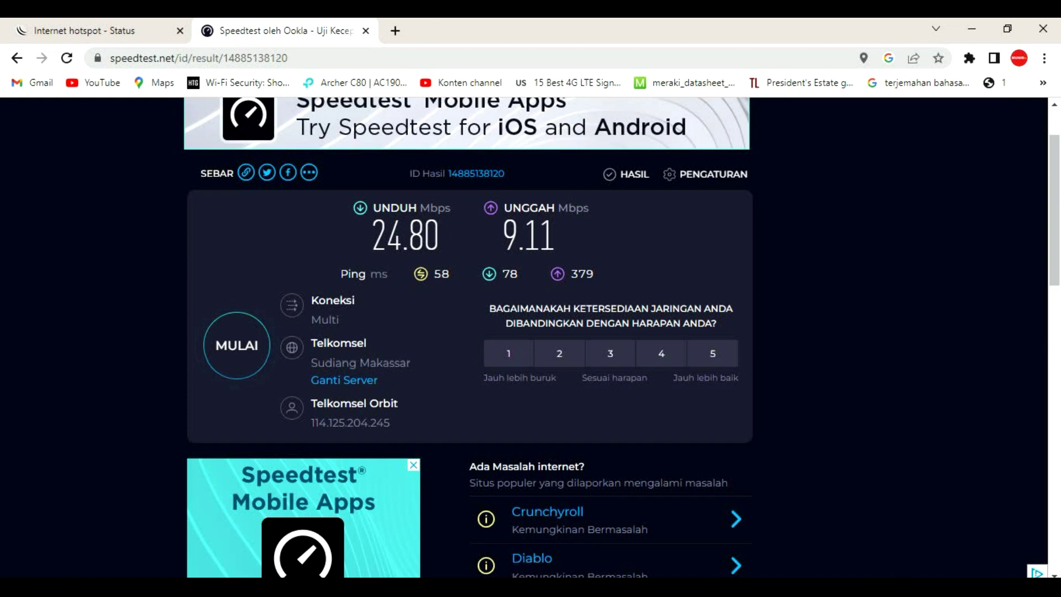
click(895, 587)
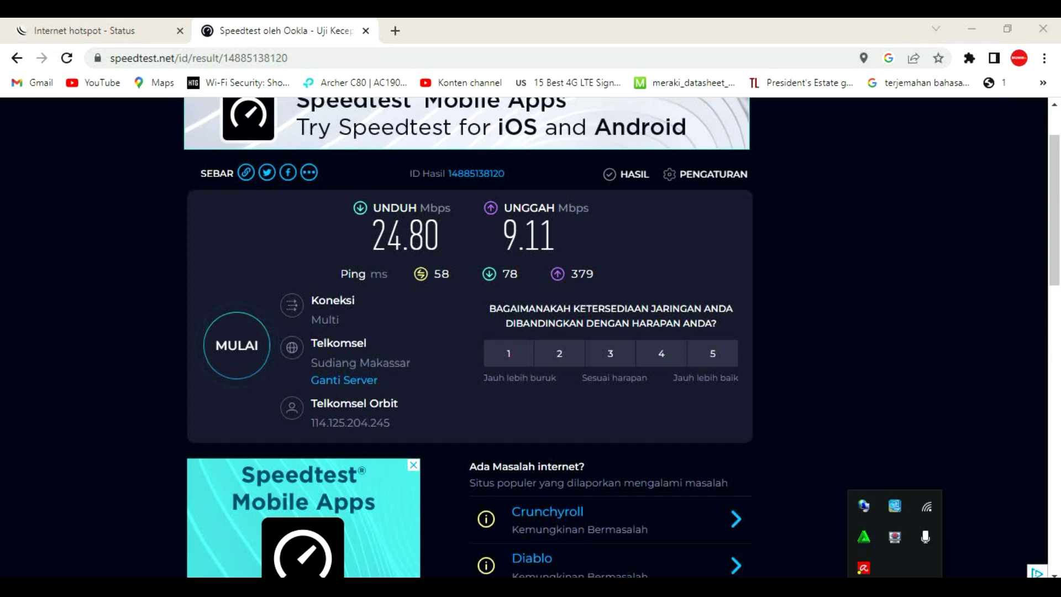
key(Escape)
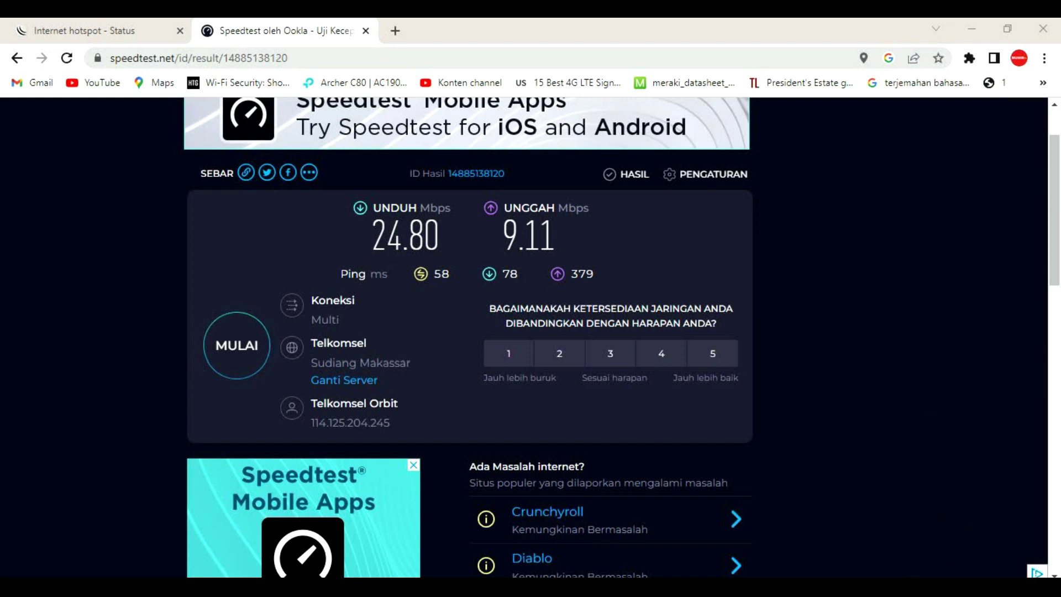
click(895, 587)
right_click(910, 561)
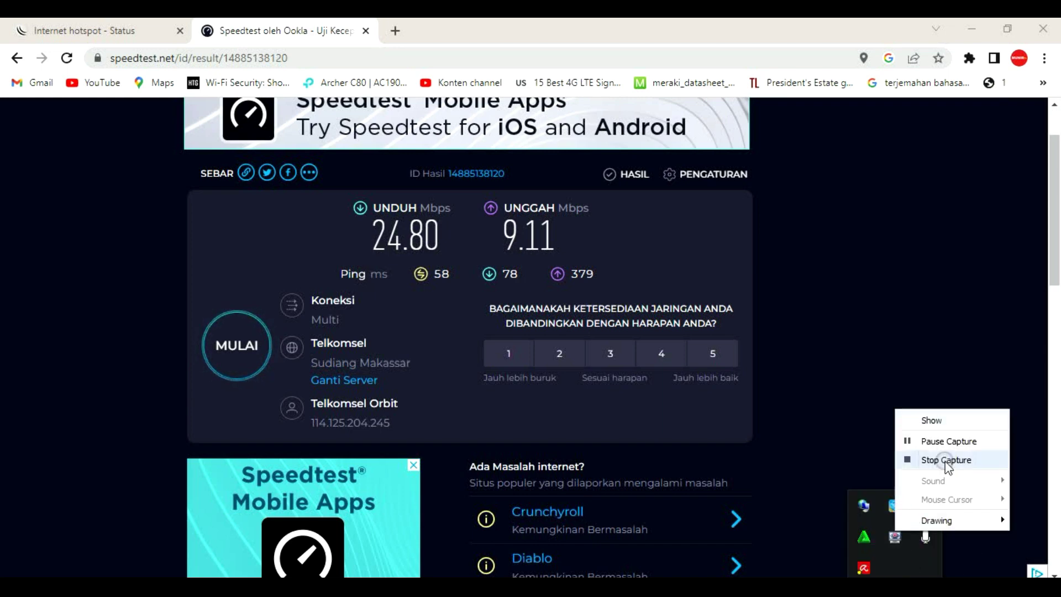
click(930, 457)
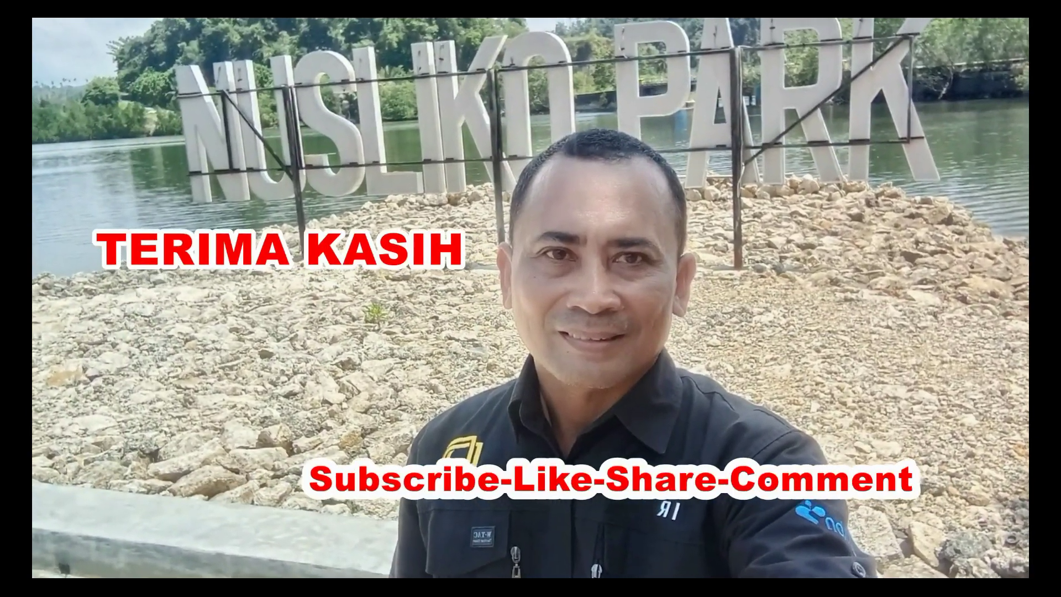